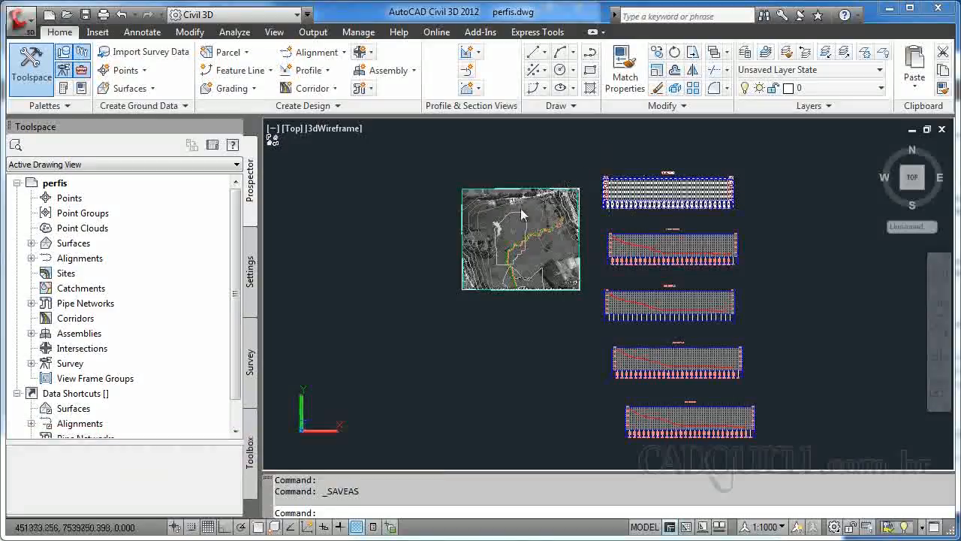
Examine the aerial plan with its stream alignments and the existing ground profile views beside it.
{"action": "scroll", "coordinate": [511, 263], "scroll_direction": "up", "scroll_amount": 8}
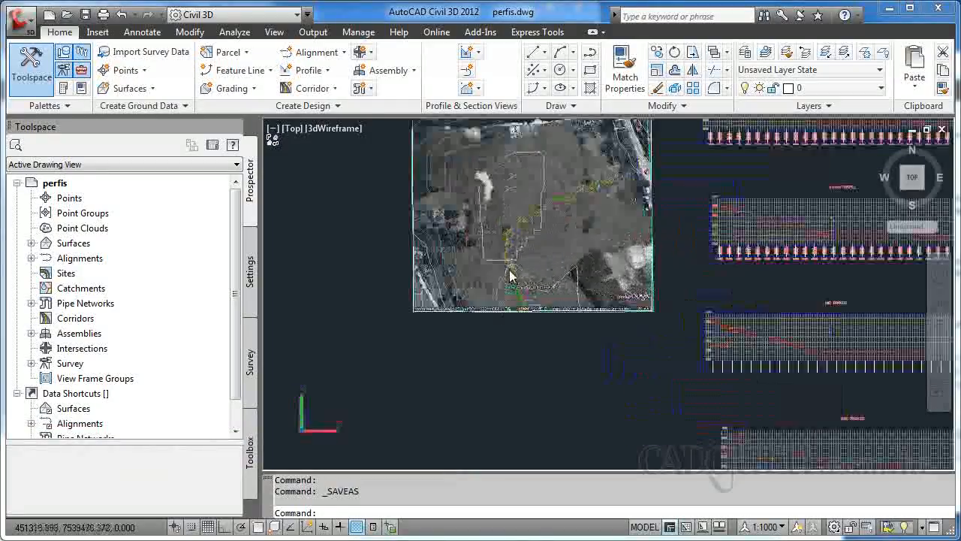
{"action": "scroll", "coordinate": [512, 264], "scroll_direction": "down", "scroll_amount": 10}
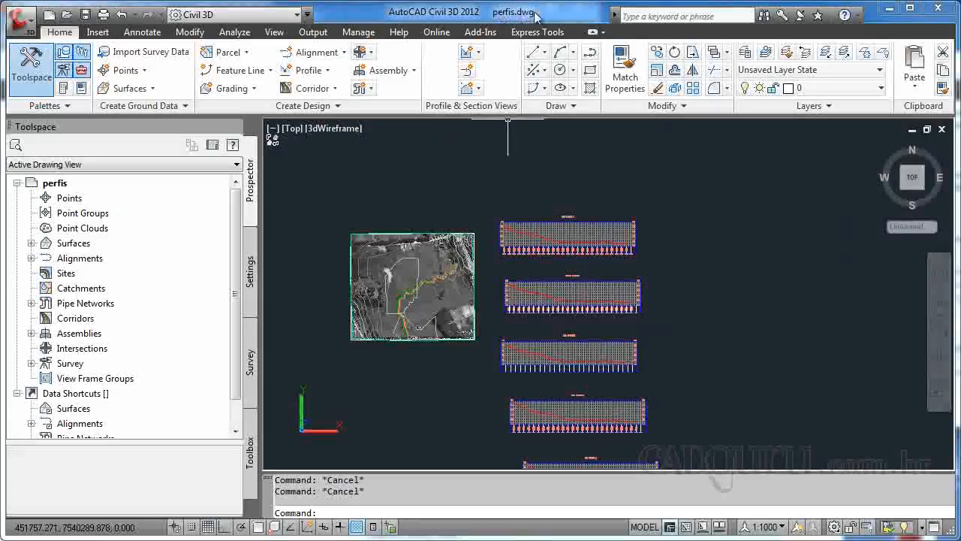
{"action": "middle_click_drag", "start_coordinate": [556, 210], "coordinate": [577, 177]}
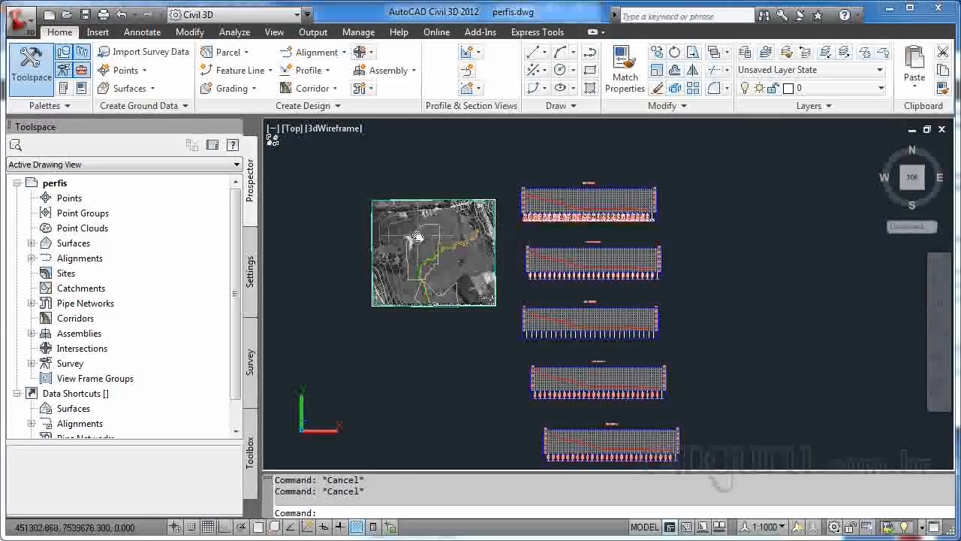
{"action": "scroll", "coordinate": [424, 269], "scroll_direction": "up", "scroll_amount": 8}
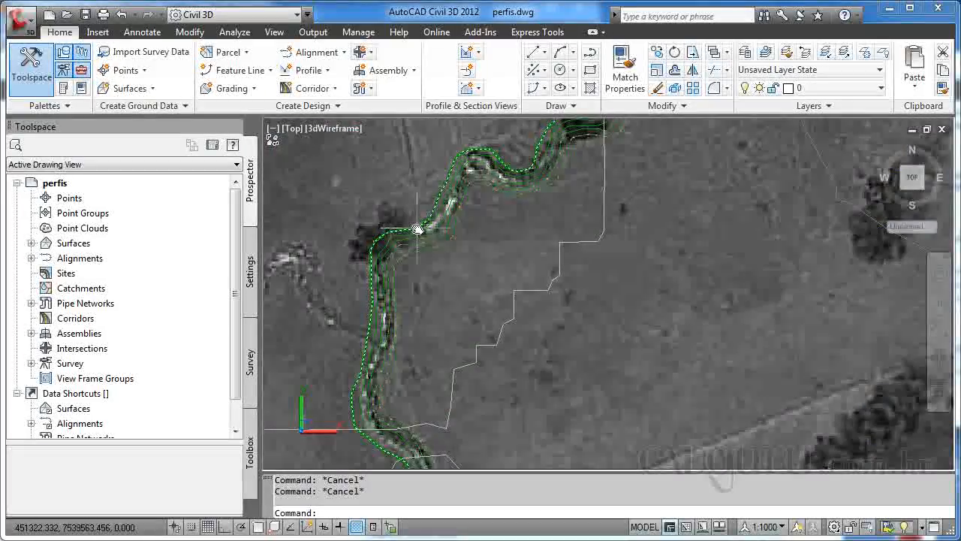
{"action": "mouse_move", "coordinate": [418, 229]}
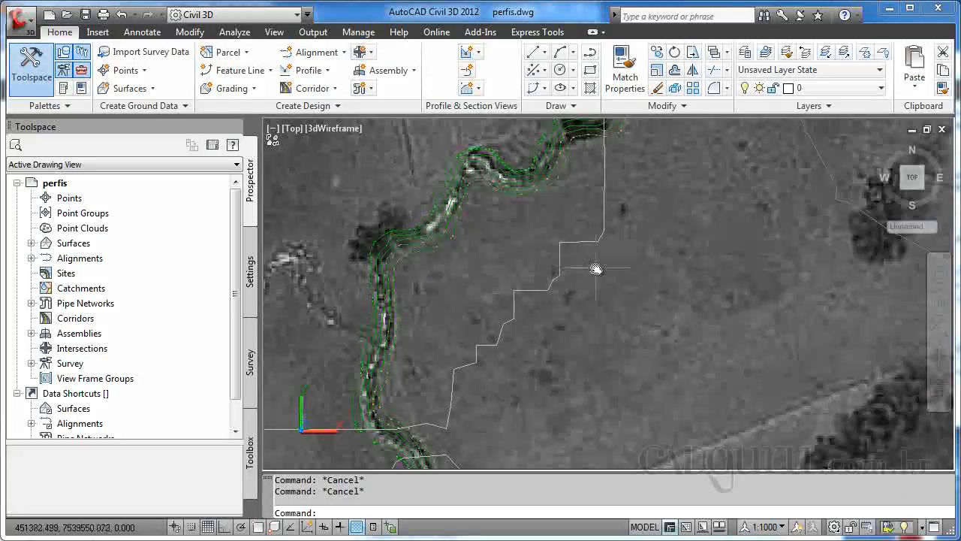
{"action": "scroll", "coordinate": [713, 280], "scroll_direction": "down", "scroll_amount": 5}
{"action": "middle_click_drag", "start_coordinate": [813, 300], "coordinate": [635, 283]}
{"action": "scroll", "coordinate": [634, 282], "scroll_direction": "up", "scroll_amount": 3}
{"action": "scroll", "coordinate": [669, 217], "scroll_direction": "up", "scroll_amount": 4}
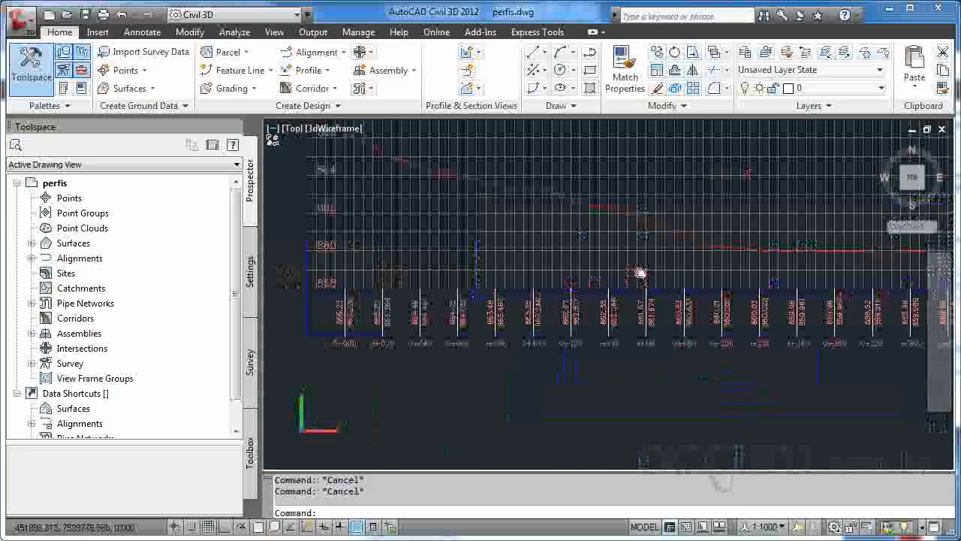
Create a layout profile named MSDN in the MSD profile view, using the Design Profile style and the _No Labels label set.
{"action": "middle_click_drag", "start_coordinate": [461, 209], "coordinate": [550, 215]}
{"action": "scroll", "coordinate": [416, 237], "scroll_direction": "up", "scroll_amount": 7}
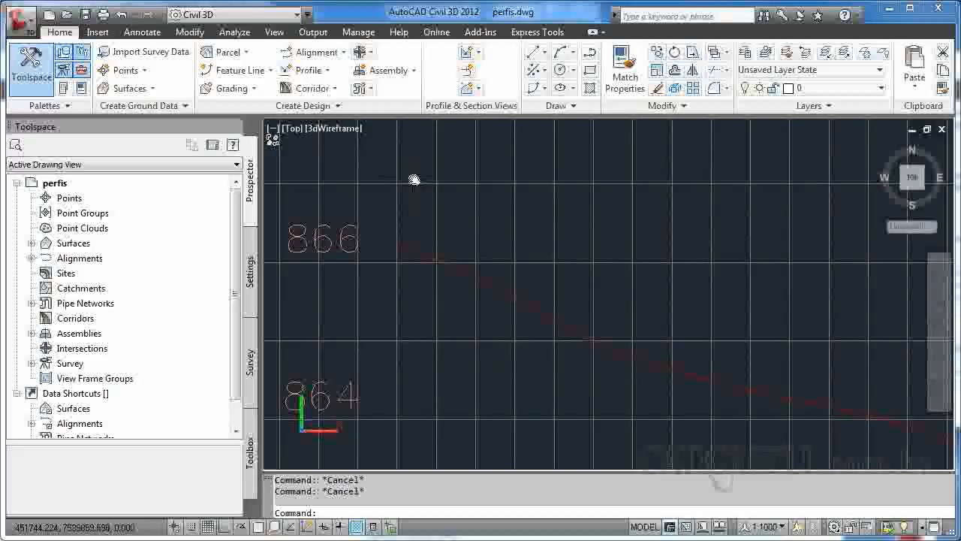
{"action": "left_click", "coordinate": [327, 72]}
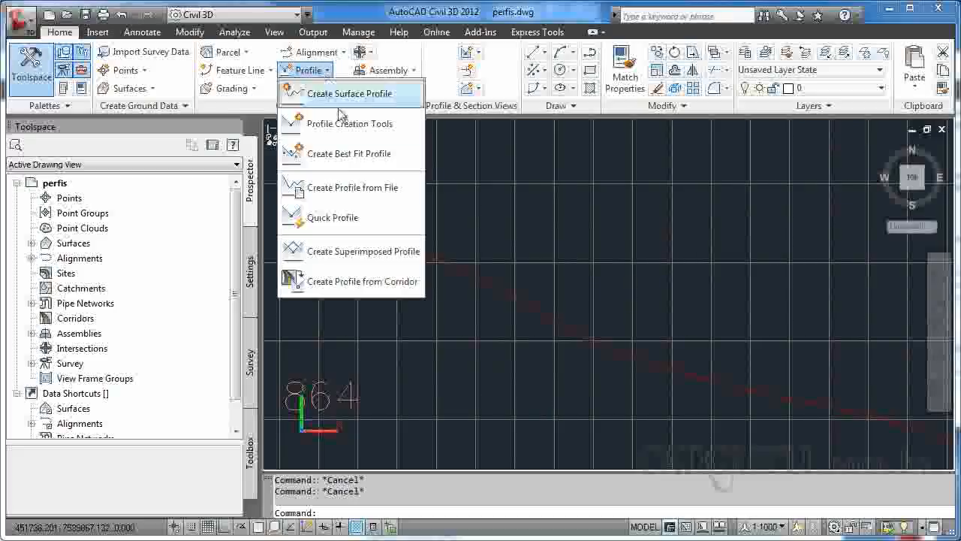
{"action": "left_click", "coordinate": [346, 124]}
{"action": "scroll", "coordinate": [401, 270], "scroll_direction": "down", "scroll_amount": 2}
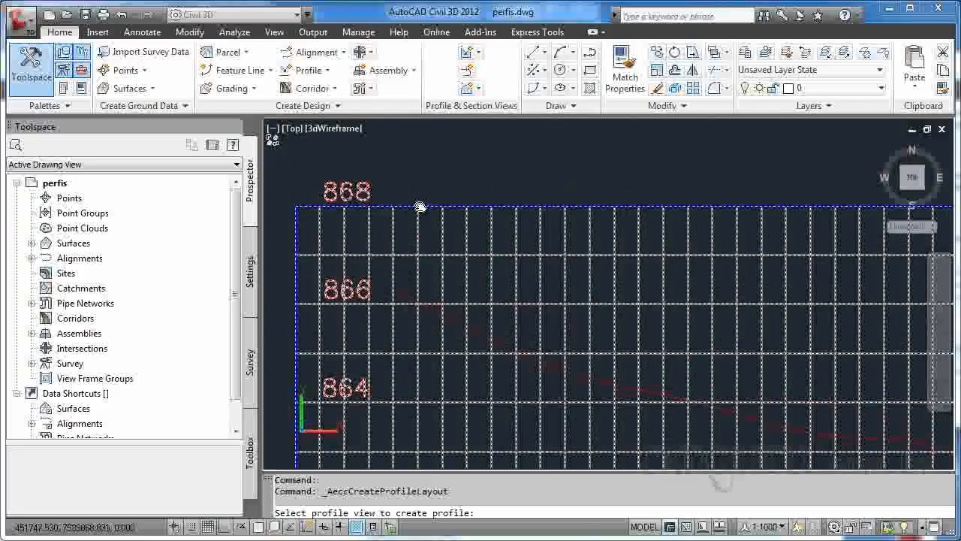
{"action": "left_click", "coordinate": [420, 207]}
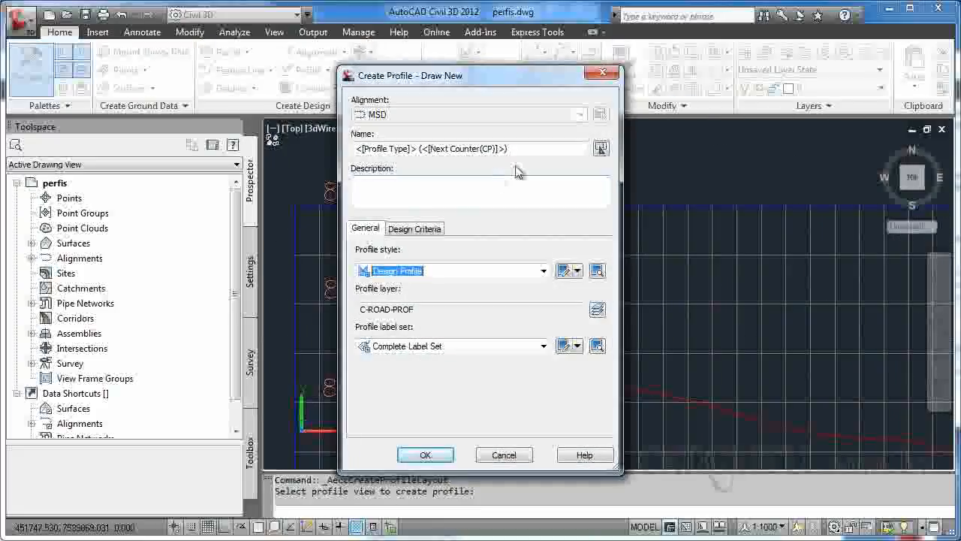
{"action": "left_click_drag", "start_coordinate": [531, 149], "coordinate": [354, 147]}
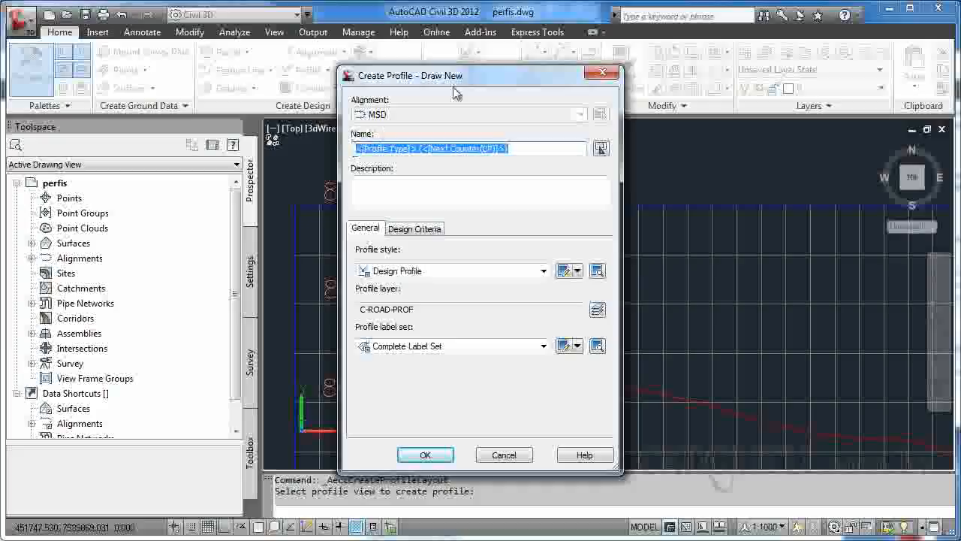
{"action": "type", "text": "MSDN"}
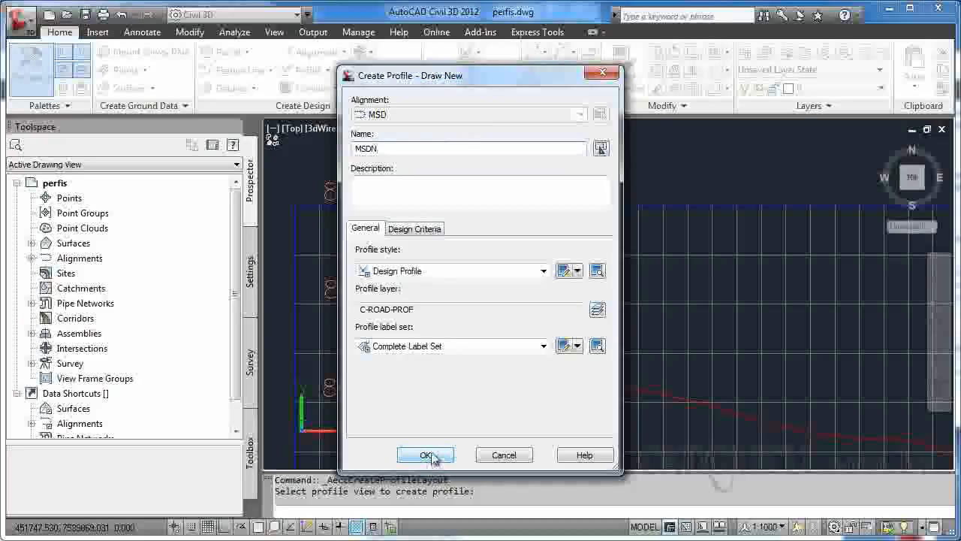
{"action": "left_click", "coordinate": [468, 345]}
{"action": "left_click", "coordinate": [413, 360]}
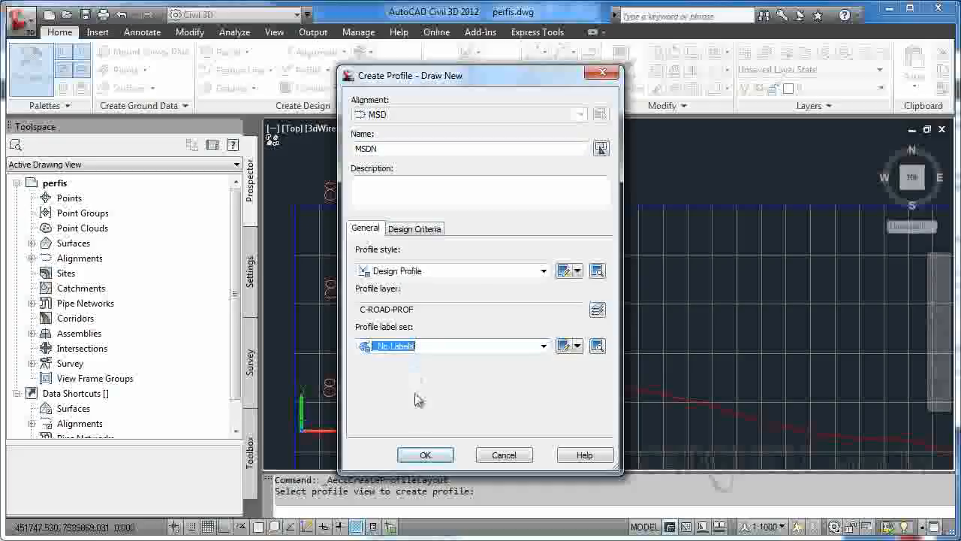
{"action": "left_click", "coordinate": [426, 456]}
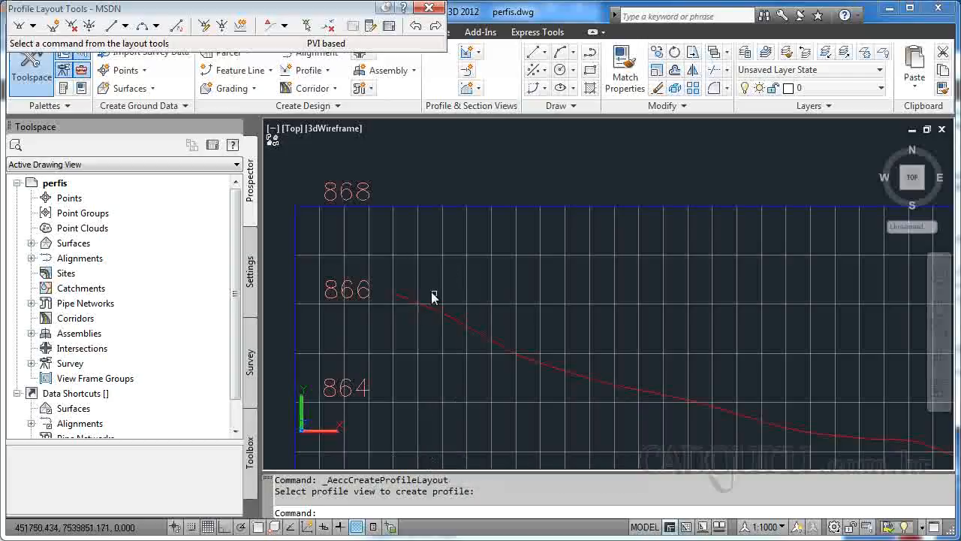
Start drawing tangents for MSDN at the grid intersection directly above the start of the existing ground line.
{"action": "left_click", "coordinate": [21, 28]}
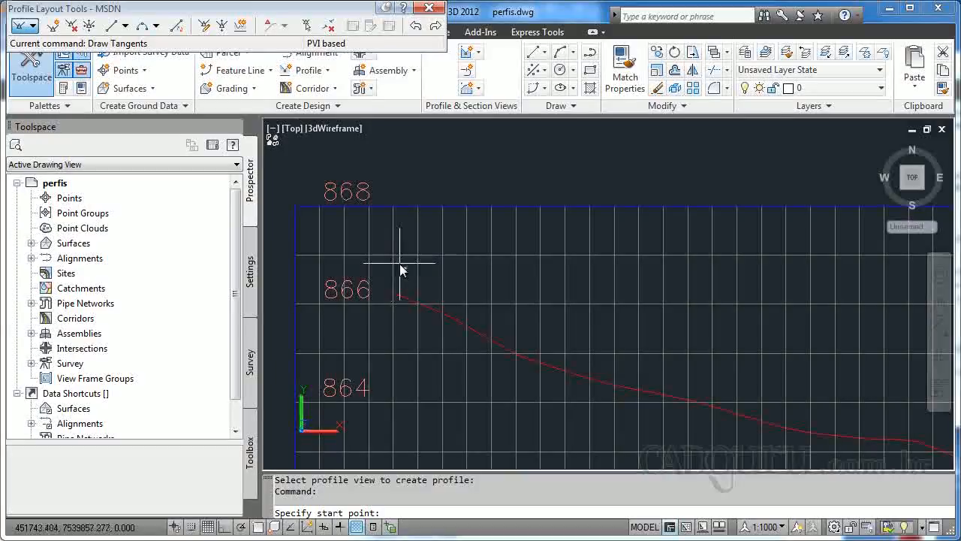
{"action": "scroll", "coordinate": [400, 266], "scroll_direction": "up", "scroll_amount": 5}
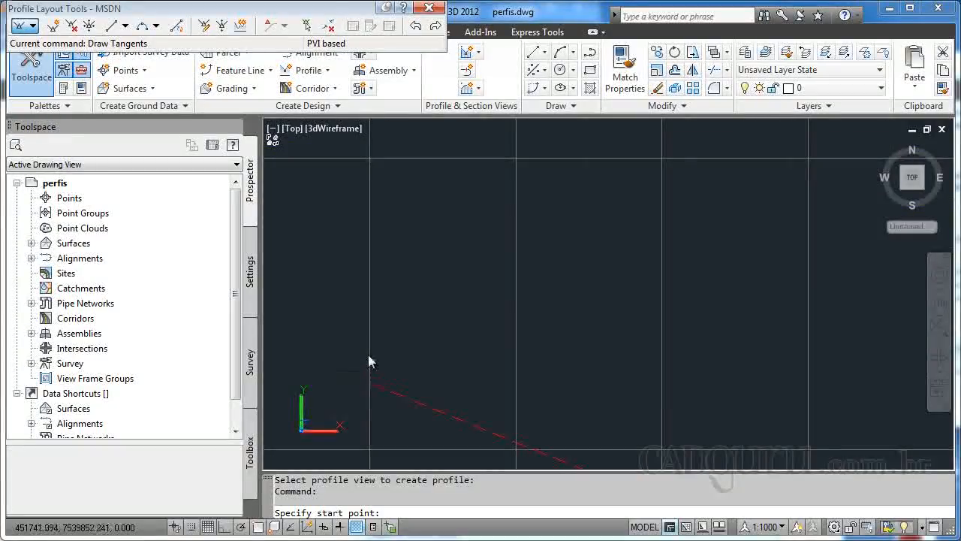
{"action": "right_click", "coordinate": [421, 266], "text": "shift"}
{"action": "key", "text": "i"}
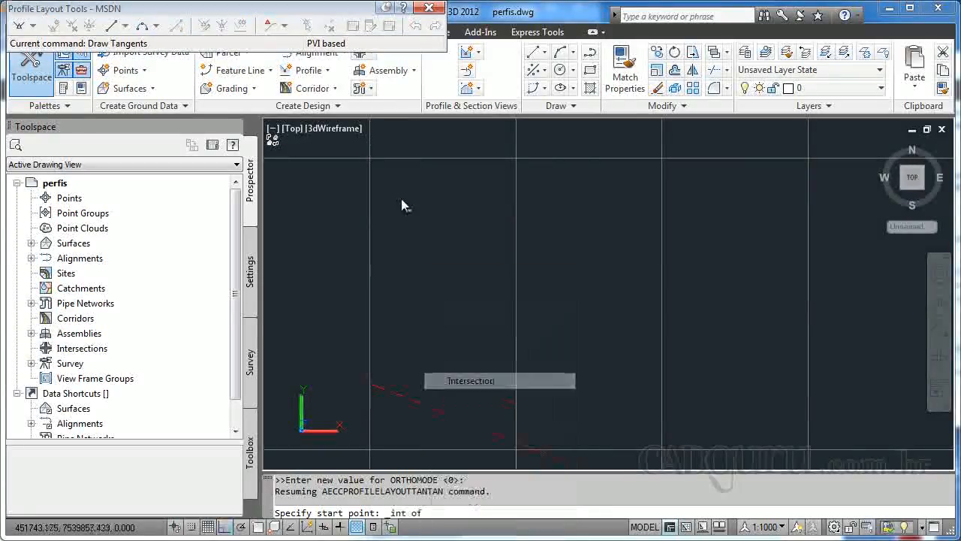
{"action": "left_click", "coordinate": [373, 159]}
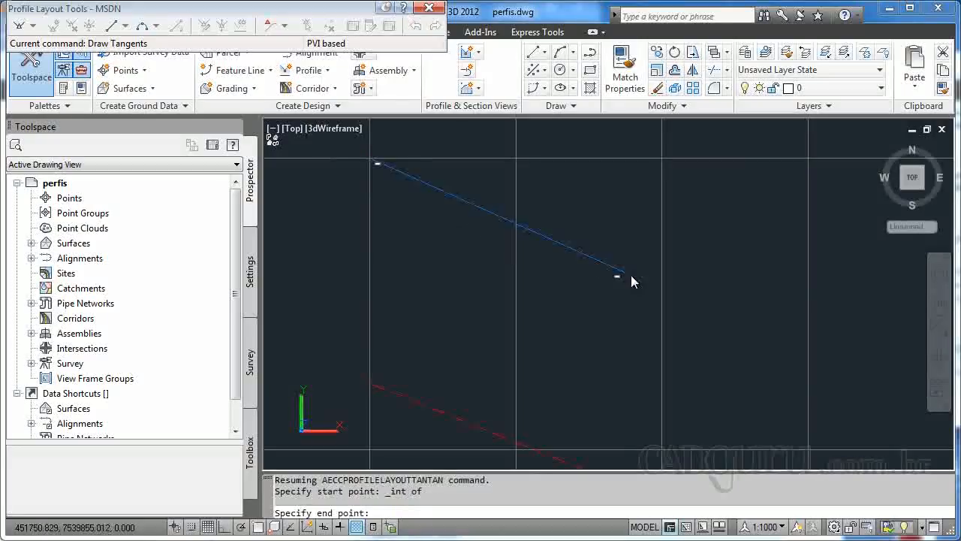
Place successive tangent points slightly above the existing ground line, following its shape until near its far end past station 0+500.
{"action": "left_click", "coordinate": [700, 296]}
{"action": "scroll", "coordinate": [713, 304], "scroll_direction": "down", "scroll_amount": 5}
{"action": "middle_click_drag", "start_coordinate": [734, 320], "coordinate": [607, 236]}
{"action": "middle_click_drag", "start_coordinate": [748, 280], "coordinate": [748, 256]}
{"action": "middle_click_drag", "start_coordinate": [808, 263], "coordinate": [592, 208]}
{"action": "middle_click_drag", "start_coordinate": [850, 282], "coordinate": [713, 198]}
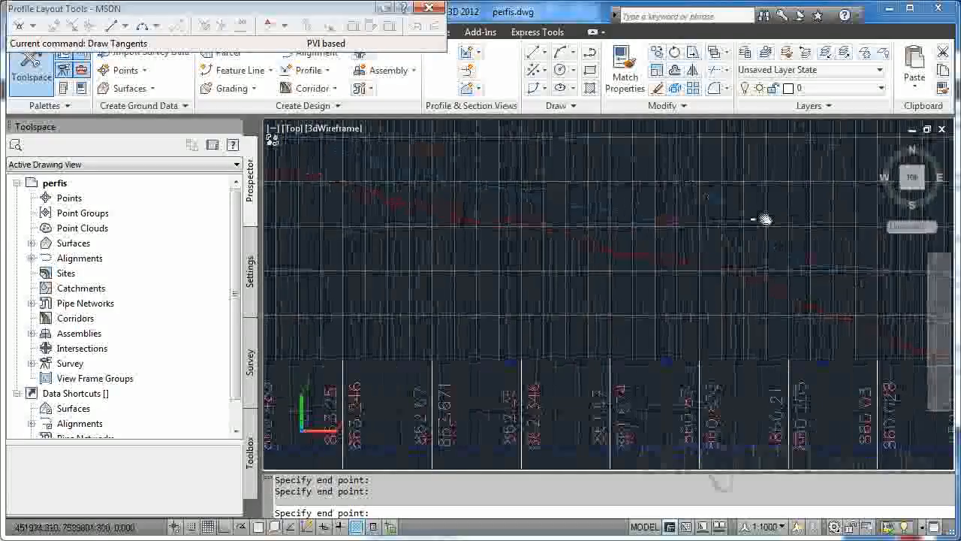
{"action": "middle_click_drag", "start_coordinate": [829, 230], "coordinate": [661, 193]}
{"action": "middle_click_drag", "start_coordinate": [773, 195], "coordinate": [598, 178]}
{"action": "middle_click_drag", "start_coordinate": [841, 192], "coordinate": [627, 216]}
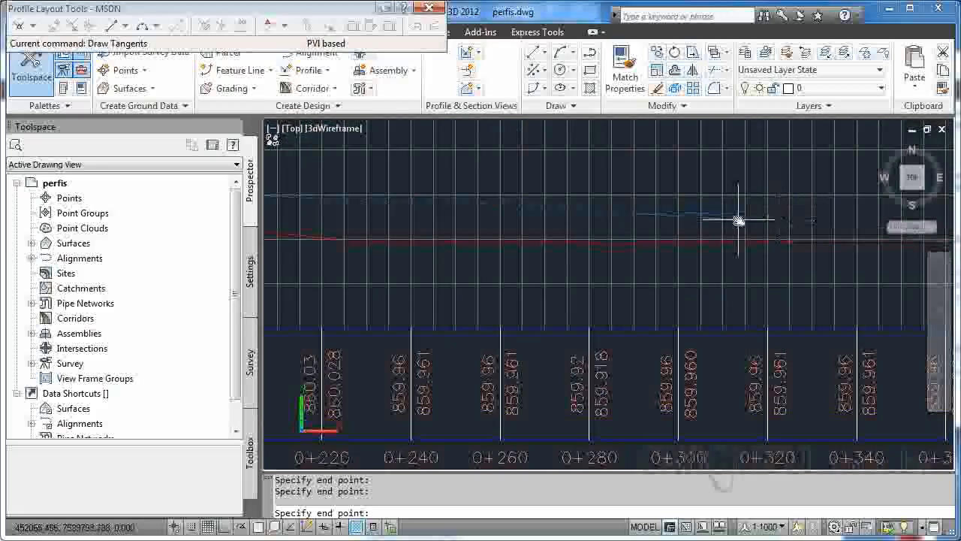
{"action": "middle_click_drag", "start_coordinate": [844, 214], "coordinate": [628, 225]}
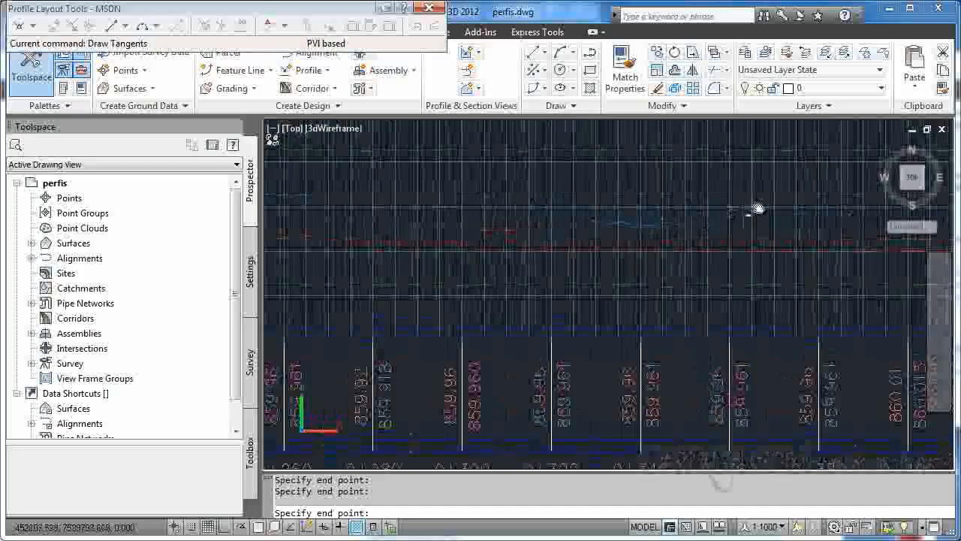
{"action": "middle_click_drag", "start_coordinate": [789, 206], "coordinate": [644, 243]}
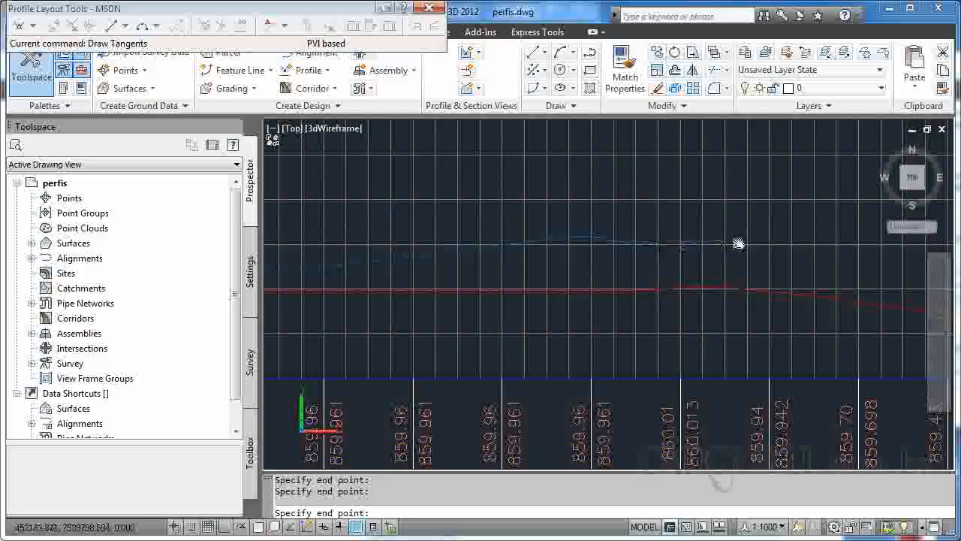
{"action": "middle_click_drag", "start_coordinate": [748, 246], "coordinate": [611, 236]}
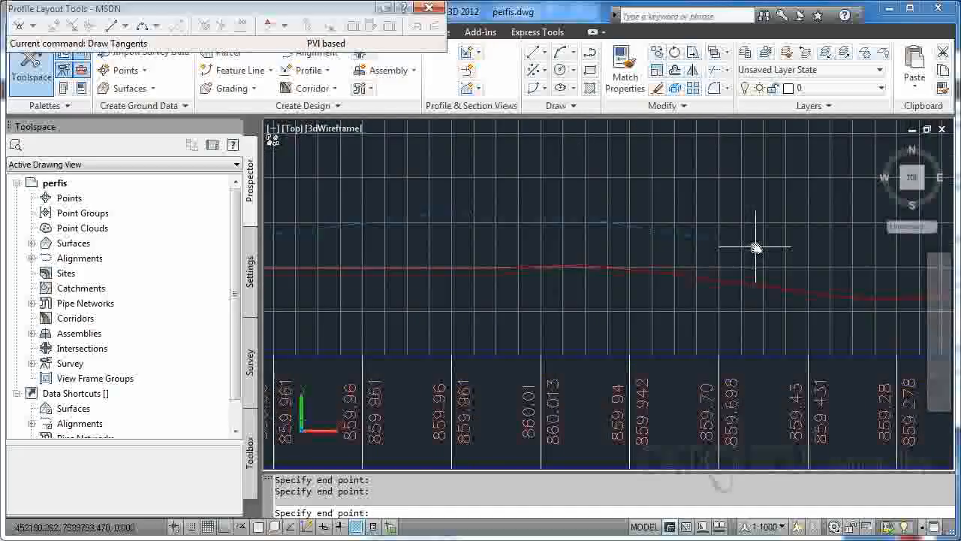
{"action": "middle_click_drag", "start_coordinate": [754, 252], "coordinate": [693, 249]}
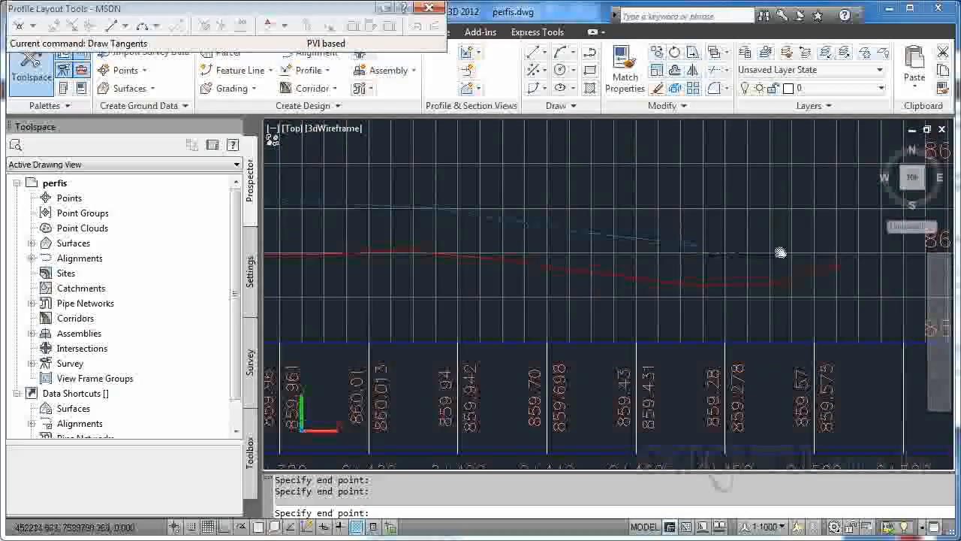
{"action": "left_click", "coordinate": [839, 224]}
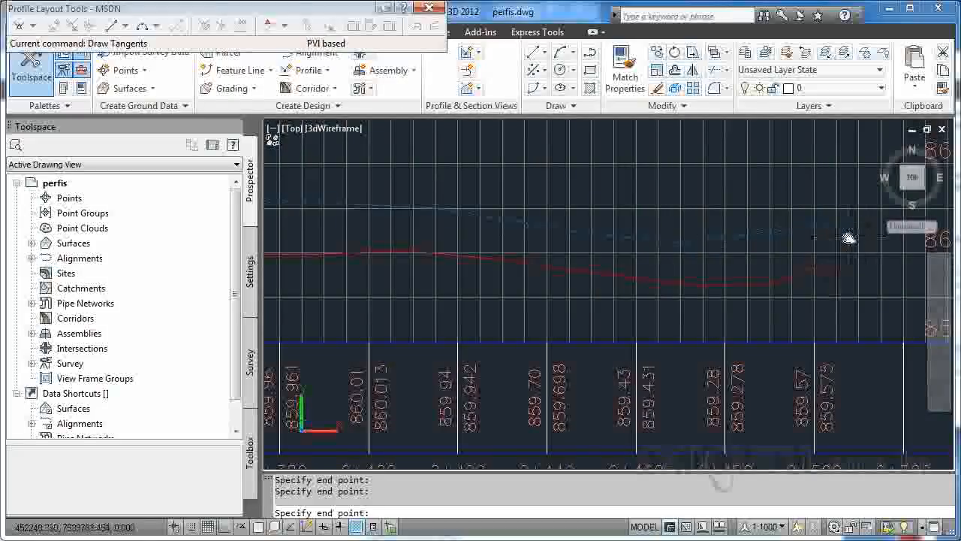
Snap the last tangent point to the endpoint of the existing ground line and finish drawing tangents.
{"action": "scroll", "coordinate": [849, 238], "scroll_direction": "up", "scroll_amount": 3}
{"action": "scroll", "coordinate": [842, 232], "scroll_direction": "up", "scroll_amount": 1}
{"action": "middle_click_drag", "start_coordinate": [842, 231], "coordinate": [743, 169]}
{"action": "middle_click_drag", "start_coordinate": [745, 309], "coordinate": [634, 213]}
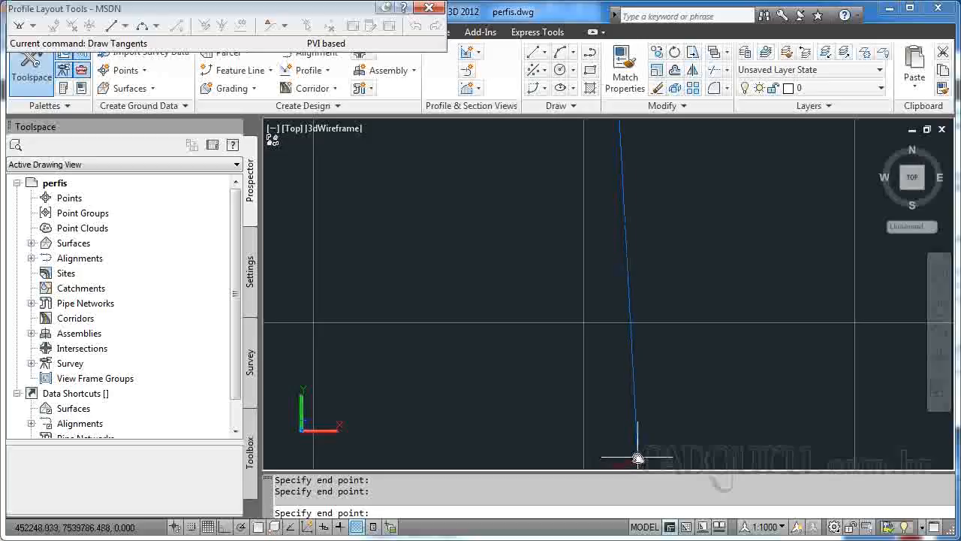
{"action": "right_click", "coordinate": [637, 458], "text": "shift"}
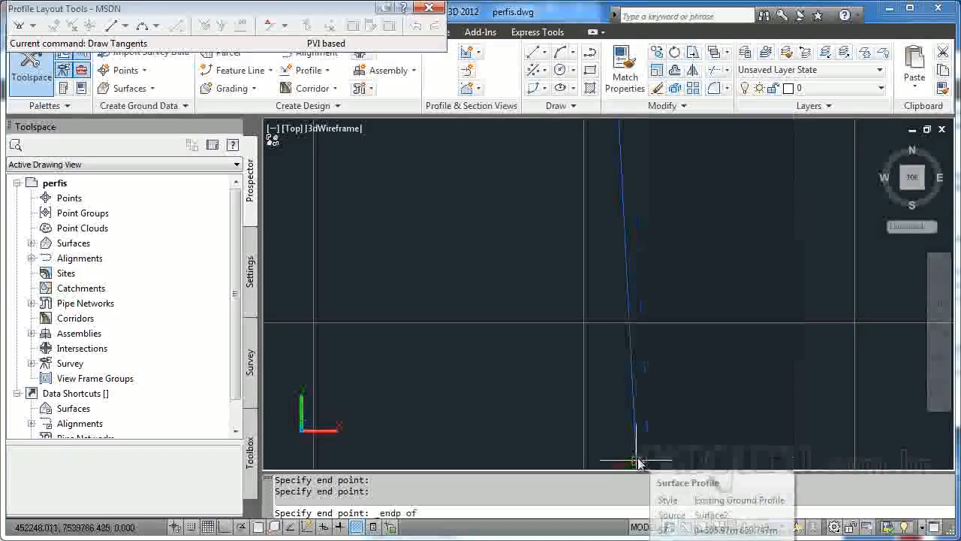
{"action": "left_click", "coordinate": [641, 461]}
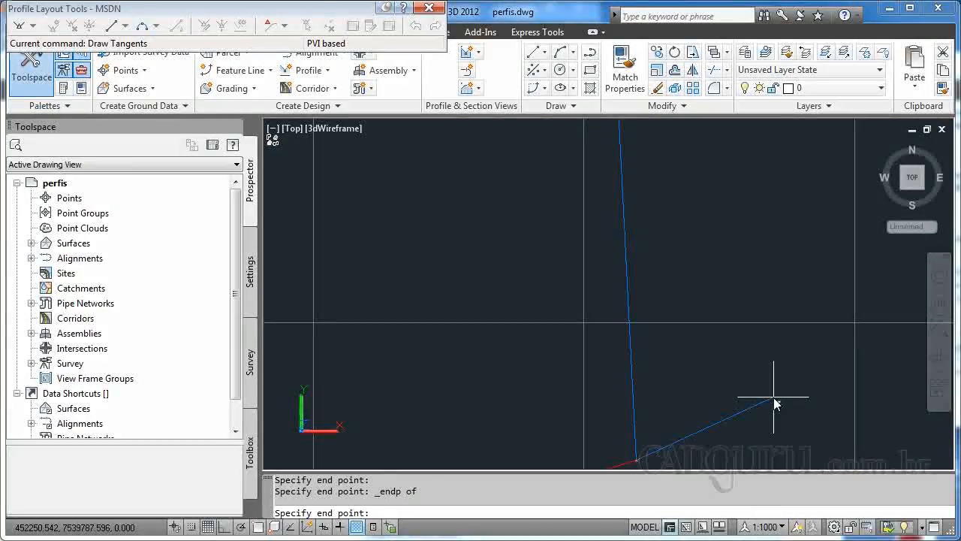
{"action": "key", "text": "Return"}
With Ortho on, stretch the last point of MSDN vertically up to about the level of the preceding vertex.
{"action": "scroll", "coordinate": [555, 309], "scroll_direction": "down", "scroll_amount": 5}
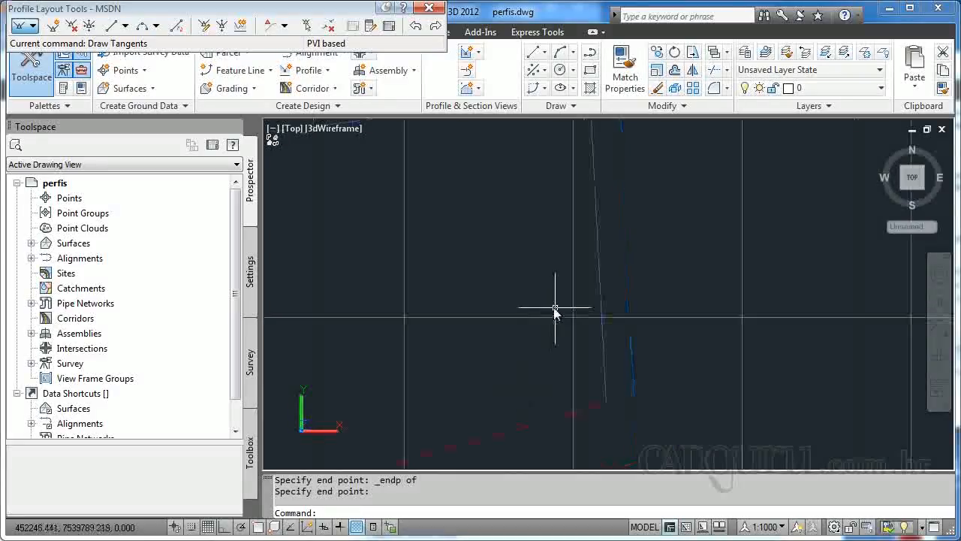
{"action": "scroll", "coordinate": [444, 281], "scroll_direction": "down", "scroll_amount": 4}
{"action": "mouse_move", "coordinate": [445, 281]}
{"action": "middle_mouse_down"}
{"action": "mouse_move", "coordinate": [672, 316]}
{"action": "mouse_move", "coordinate": [622, 292]}
{"action": "mouse_move", "coordinate": [631, 282]}
{"action": "mouse_move", "coordinate": [614, 263]}
{"action": "middle_mouse_up"}
{"action": "scroll", "coordinate": [614, 263], "scroll_direction": "up", "scroll_amount": 7}
{"action": "middle_click_drag", "start_coordinate": [624, 359], "coordinate": [628, 383]}
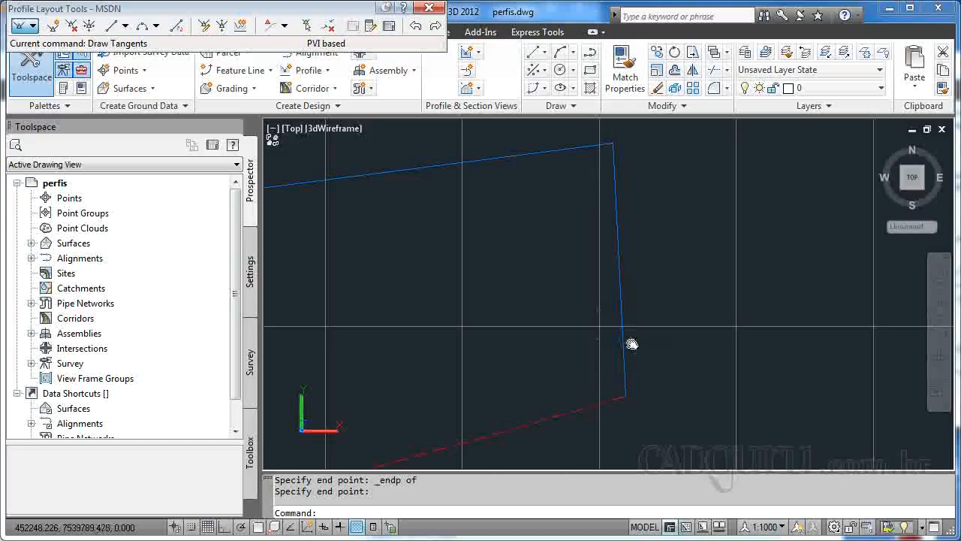
{"action": "left_click", "coordinate": [623, 349]}
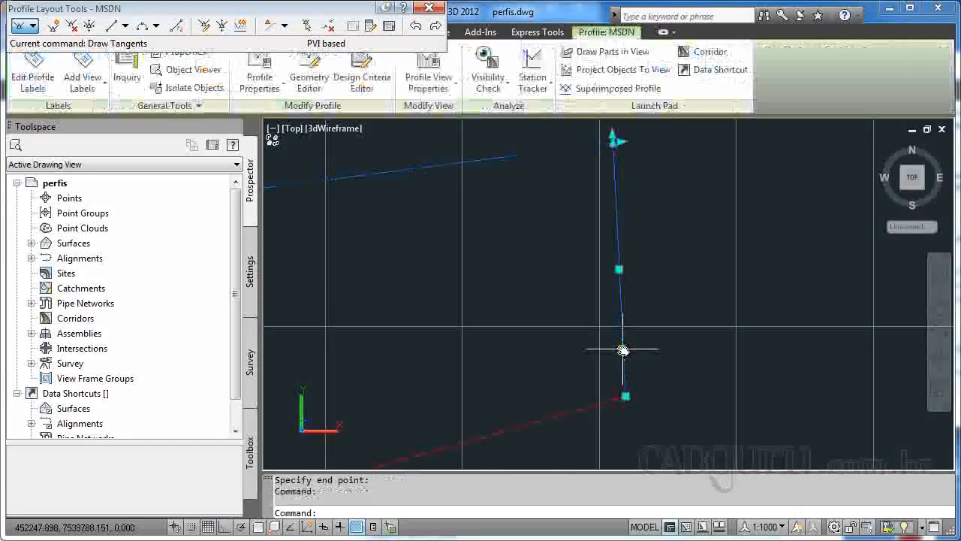
{"action": "key", "text": "F8"}
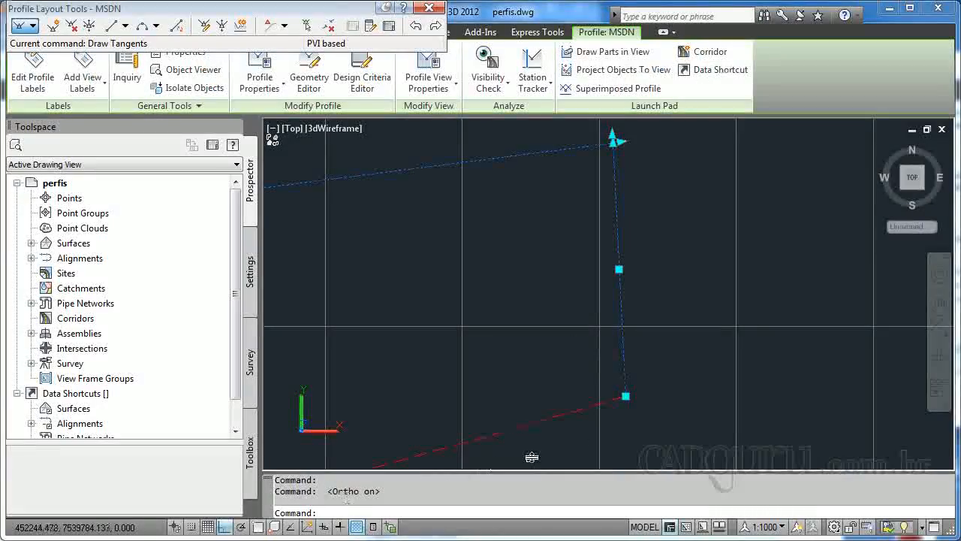
{"action": "left_click", "coordinate": [625, 397]}
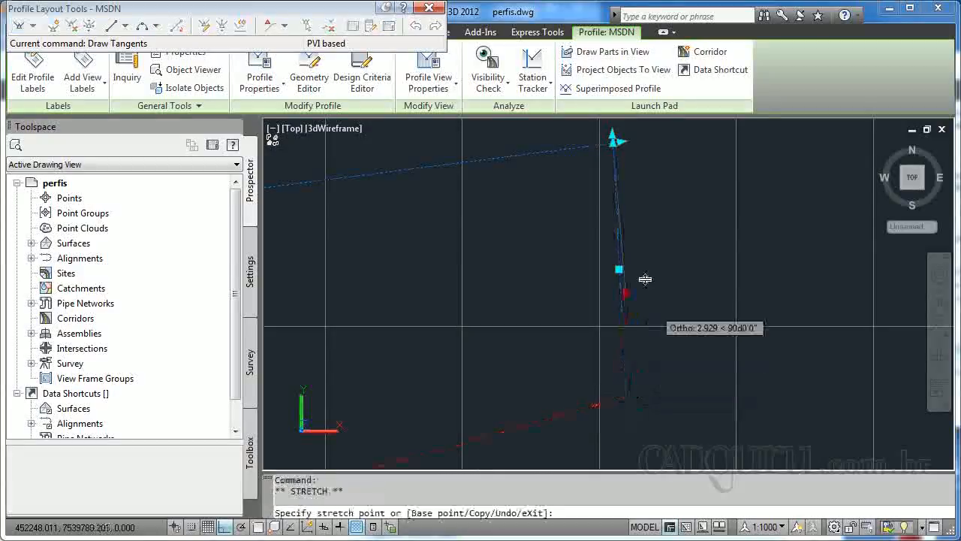
{"action": "left_click", "coordinate": [639, 140]}
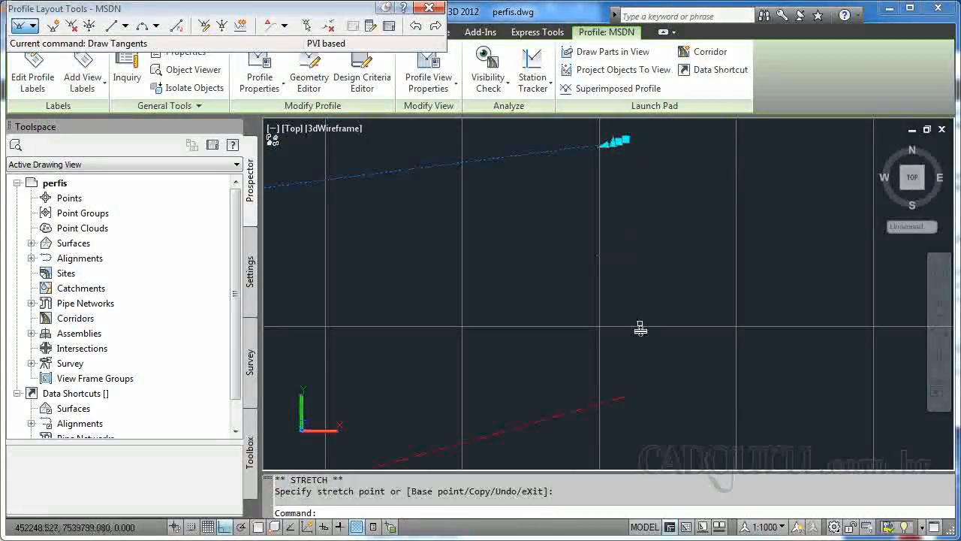
{"action": "scroll", "coordinate": [627, 252], "scroll_direction": "down", "scroll_amount": 6}
{"action": "scroll", "coordinate": [497, 258], "scroll_direction": "down", "scroll_amount": 5}
{"action": "middle_click_drag", "start_coordinate": [391, 252], "coordinate": [521, 277]}
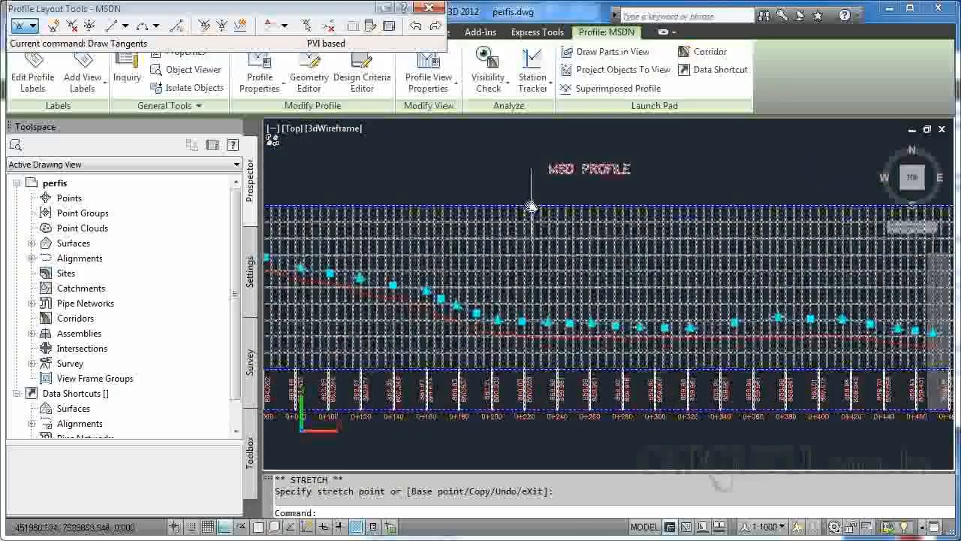
Move the whole MSDN profile vertically up with Ortho on, so that it starts at about elevation 869.
{"action": "scroll", "coordinate": [594, 262], "scroll_direction": "up", "scroll_amount": 3}
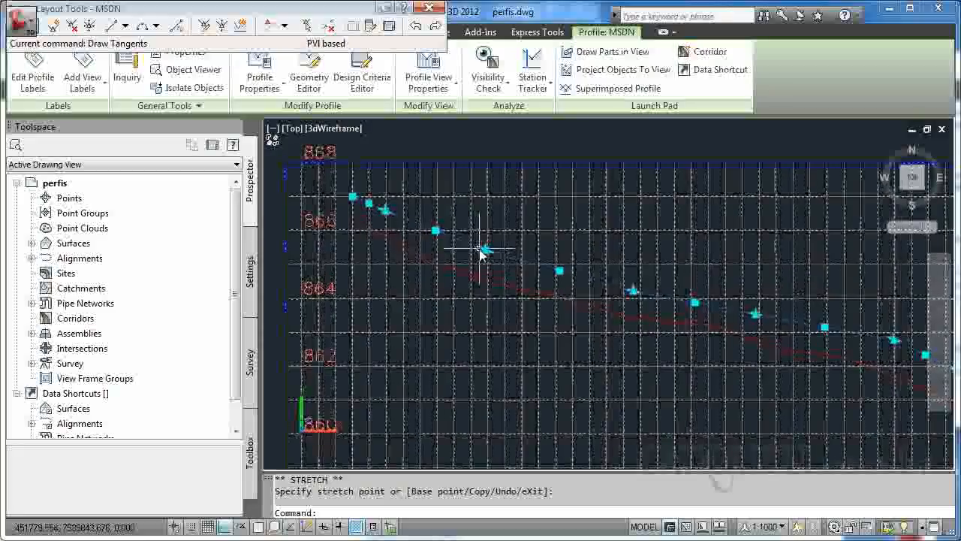
{"action": "left_click", "coordinate": [461, 274]}
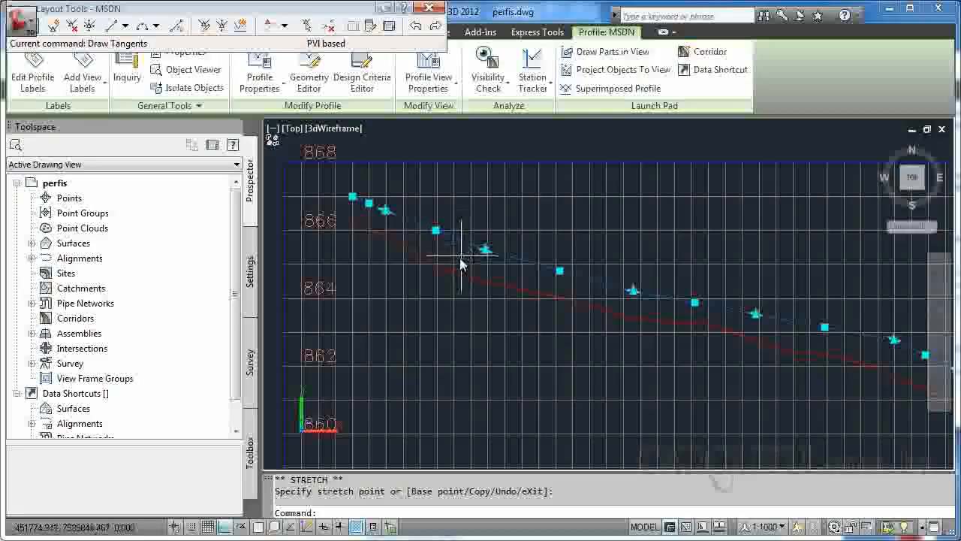
{"action": "left_click", "coordinate": [366, 214]}
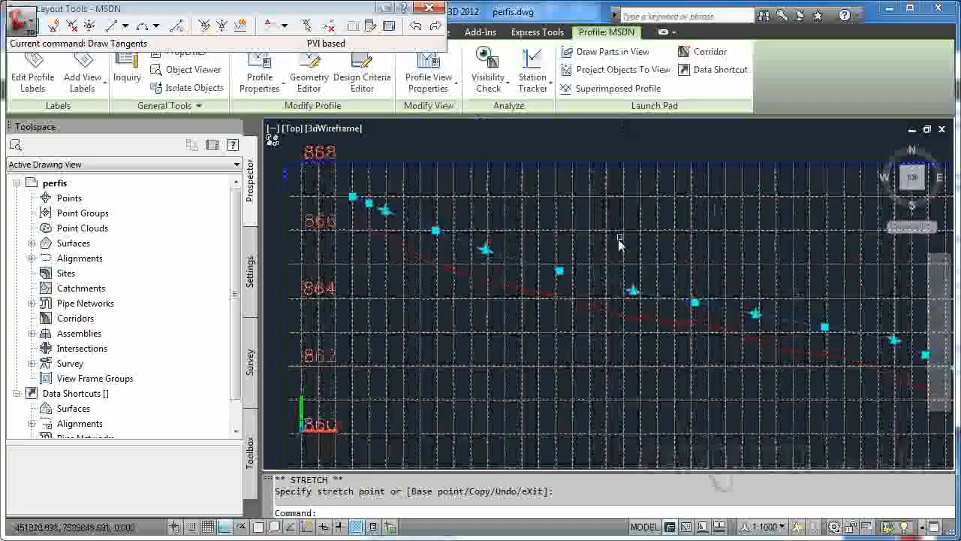
{"action": "type", "text": "m"}
{"action": "left_click", "coordinate": [615, 281]}
{"action": "key", "text": "Return"}
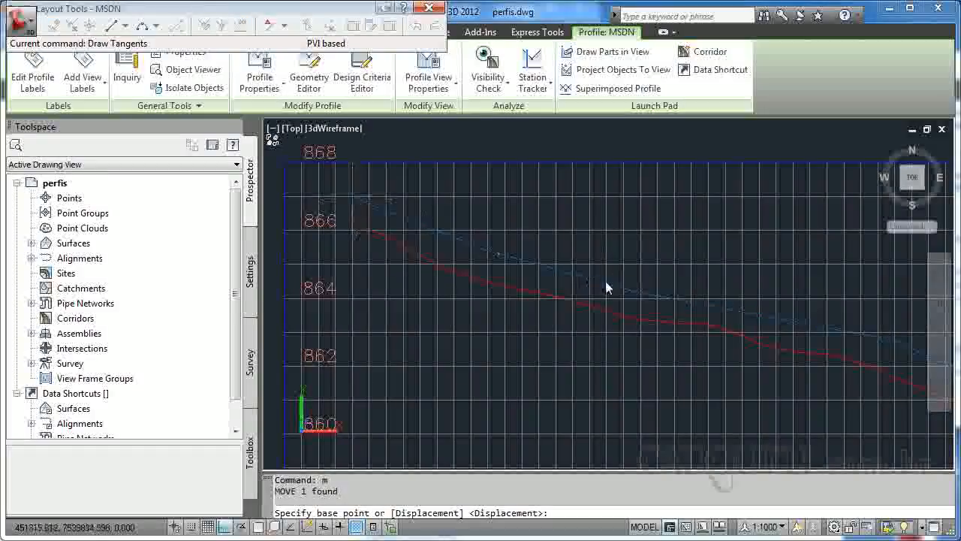
{"action": "left_click", "coordinate": [717, 311]}
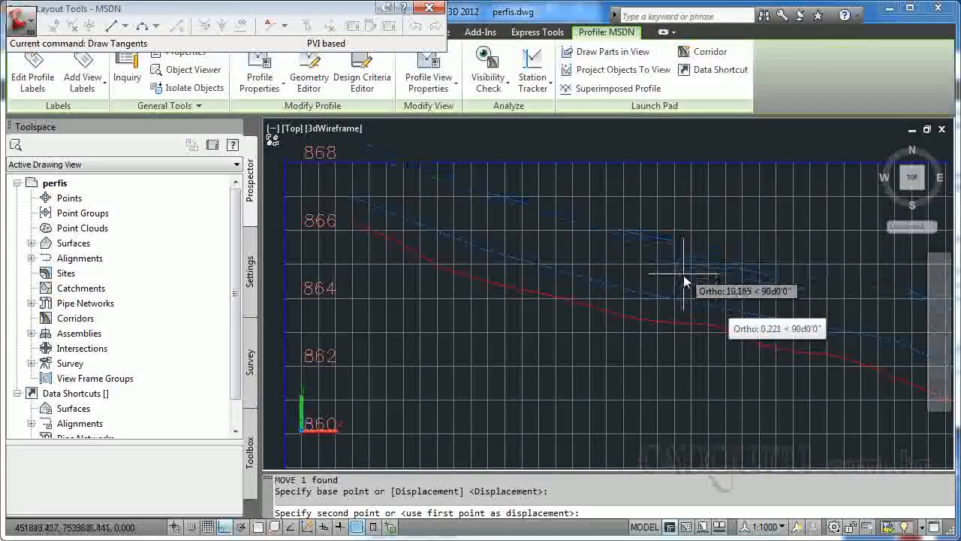
{"action": "left_click", "coordinate": [696, 226]}
Move the MSDN profile vertically up again, by a little less than one horizontal grid spacing.
{"action": "scroll", "coordinate": [619, 226], "scroll_direction": "down", "scroll_amount": 2}
{"action": "scroll", "coordinate": [563, 241], "scroll_direction": "down", "scroll_amount": 2}
{"action": "scroll", "coordinate": [435, 259], "scroll_direction": "up", "scroll_amount": 5}
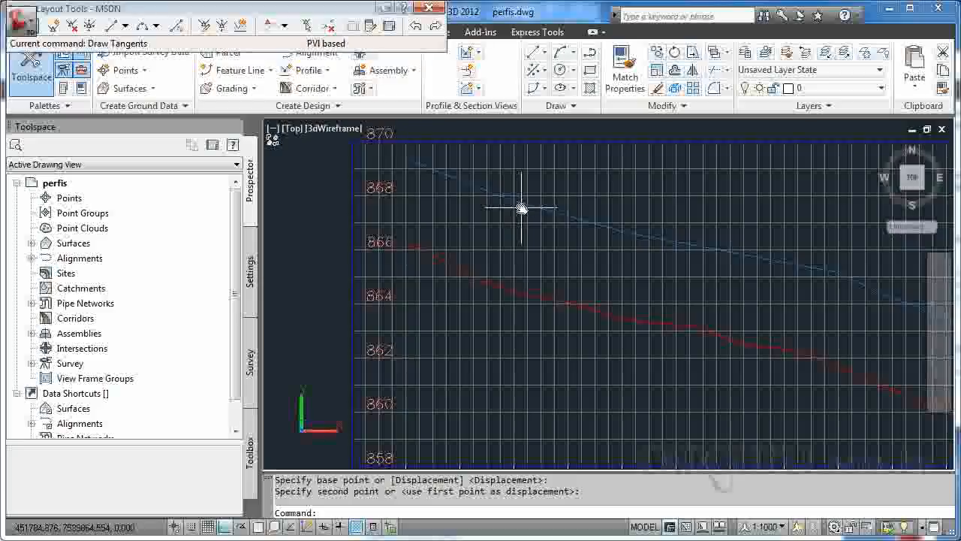
{"action": "scroll", "coordinate": [508, 279], "scroll_direction": "down", "scroll_amount": 5}
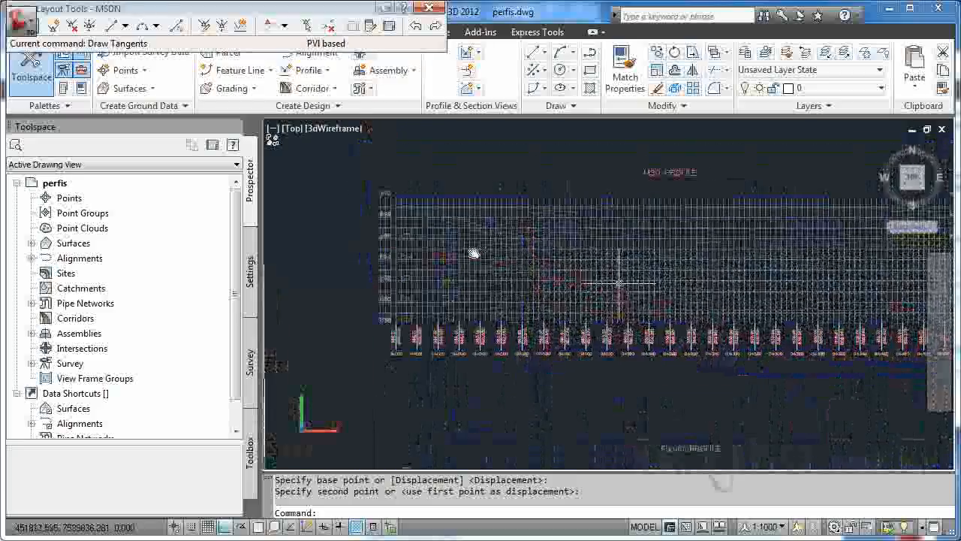
{"action": "scroll", "coordinate": [593, 270], "scroll_direction": "up", "scroll_amount": 4}
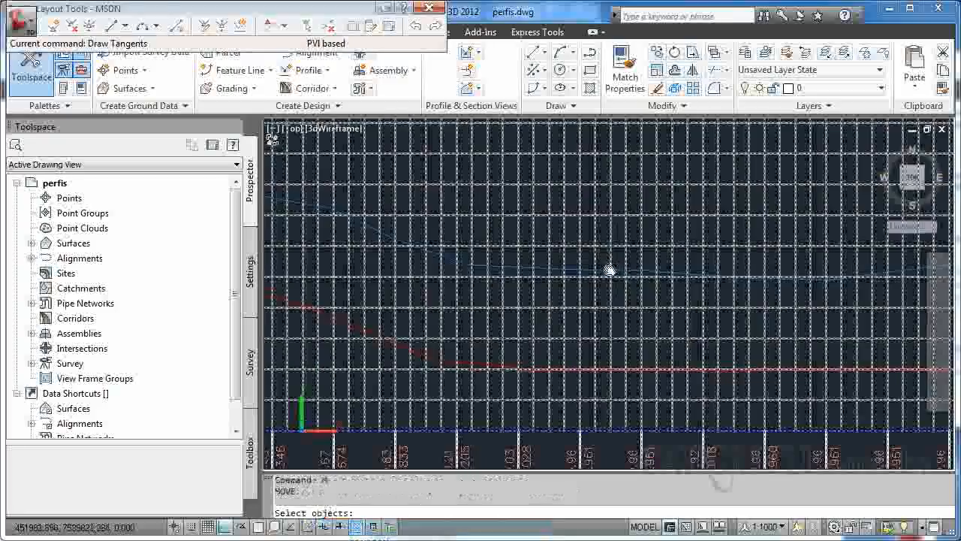
{"action": "left_click", "coordinate": [607, 272]}
{"action": "key", "text": "Return"}
{"action": "left_click", "coordinate": [604, 271]}
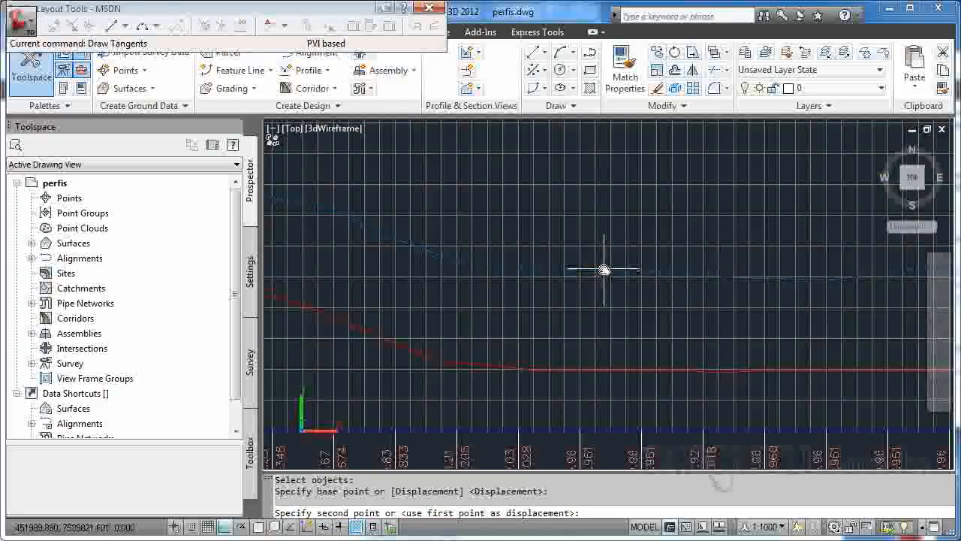
{"action": "left_click", "coordinate": [554, 279]}
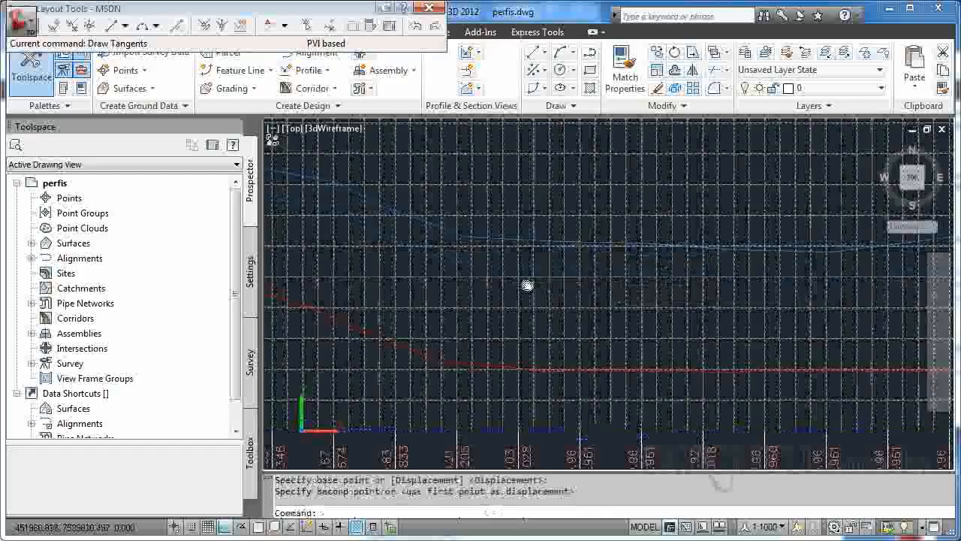
Stretch the tangent just after the steep descent of MSDN upward, and raise the second vertex beyond it slightly.
{"action": "left_click", "coordinate": [463, 235]}
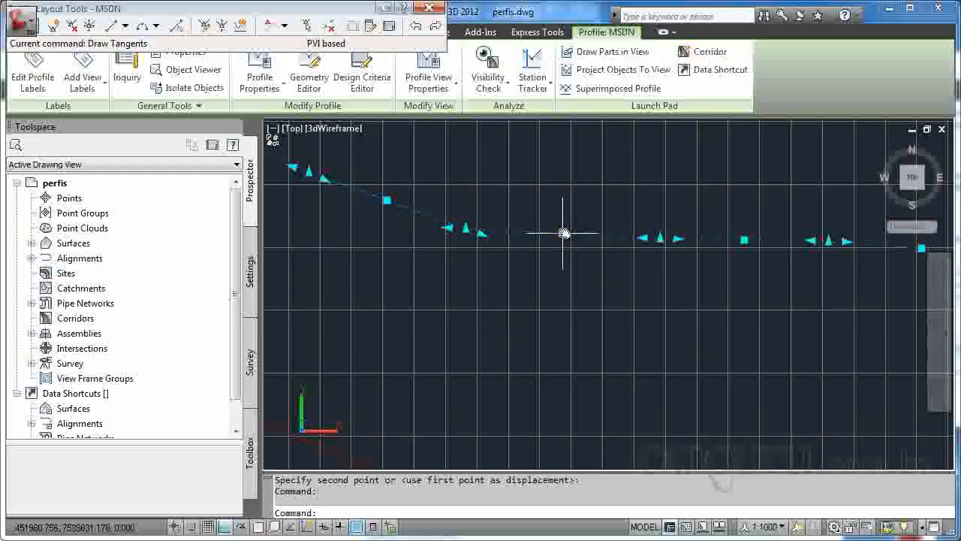
{"action": "left_click", "coordinate": [563, 232]}
{"action": "left_click", "coordinate": [563, 207]}
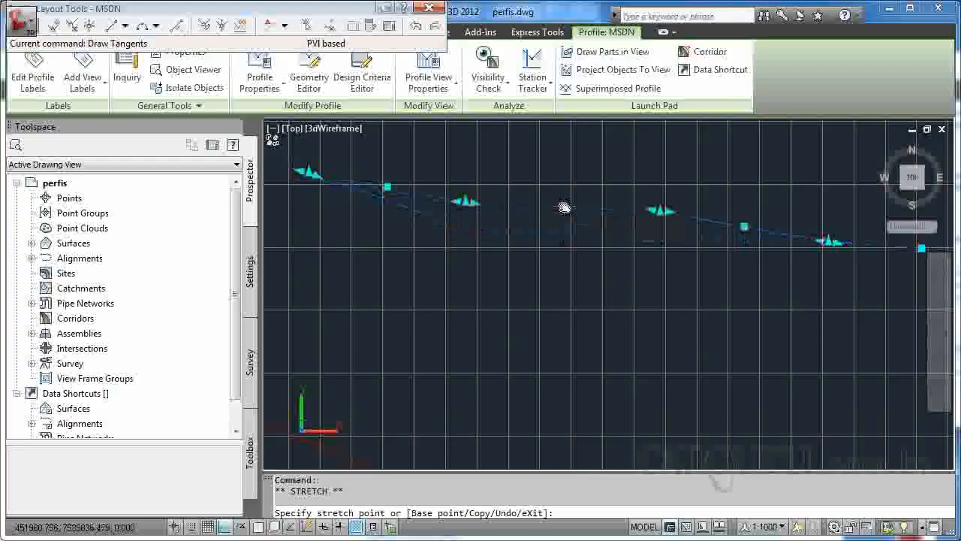
{"action": "left_click", "coordinate": [828, 241]}
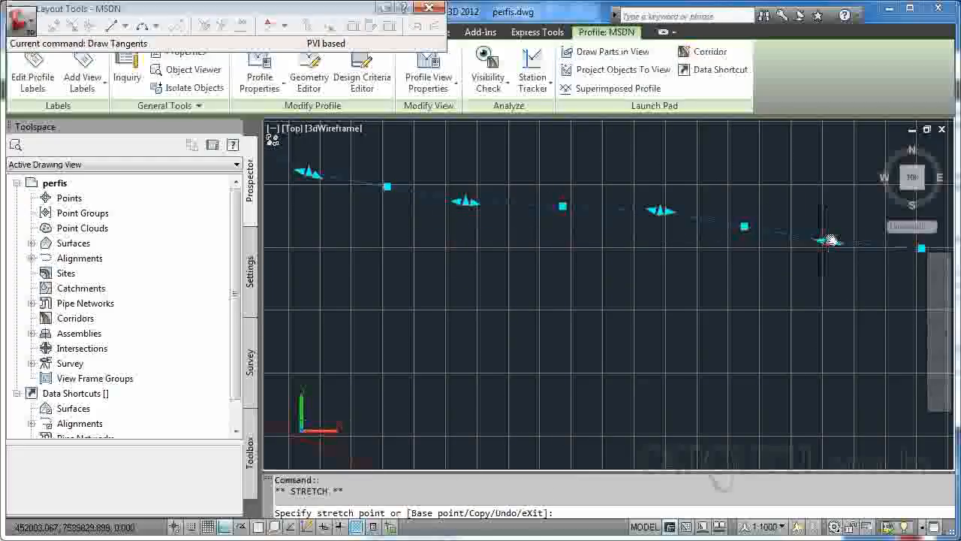
{"action": "left_click", "coordinate": [830, 229]}
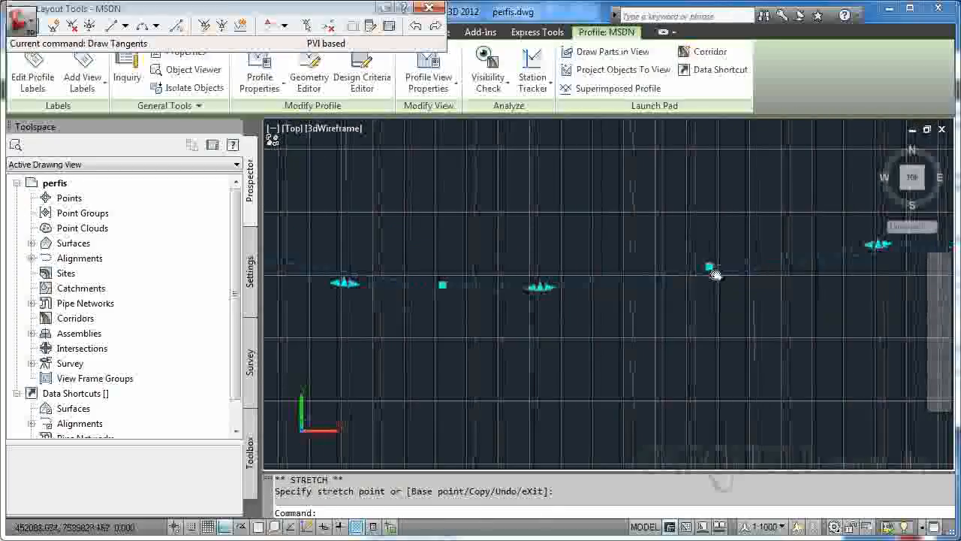
Stretch the tangent rising after MSDN's low section downward, and lower the vertex at its far end by about one third of a grid spacing.
{"action": "left_click", "coordinate": [710, 268]}
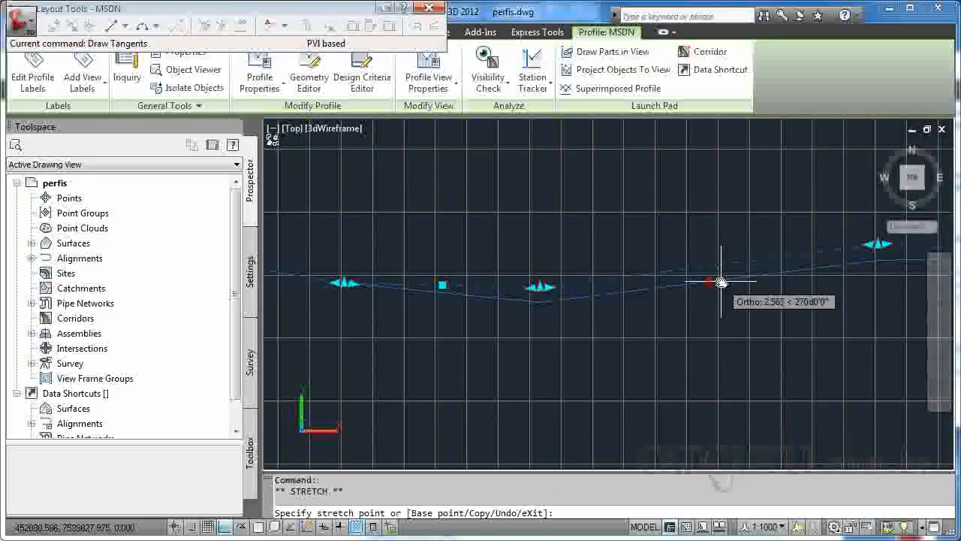
{"action": "left_click", "coordinate": [721, 282]}
{"action": "left_click", "coordinate": [880, 260]}
{"action": "left_click", "coordinate": [878, 283]}
{"action": "scroll", "coordinate": [821, 329], "scroll_direction": "down", "scroll_amount": 5}
{"action": "middle_click_drag", "start_coordinate": [600, 298], "coordinate": [788, 298]}
{"action": "middle_click_drag", "start_coordinate": [661, 300], "coordinate": [753, 306]}
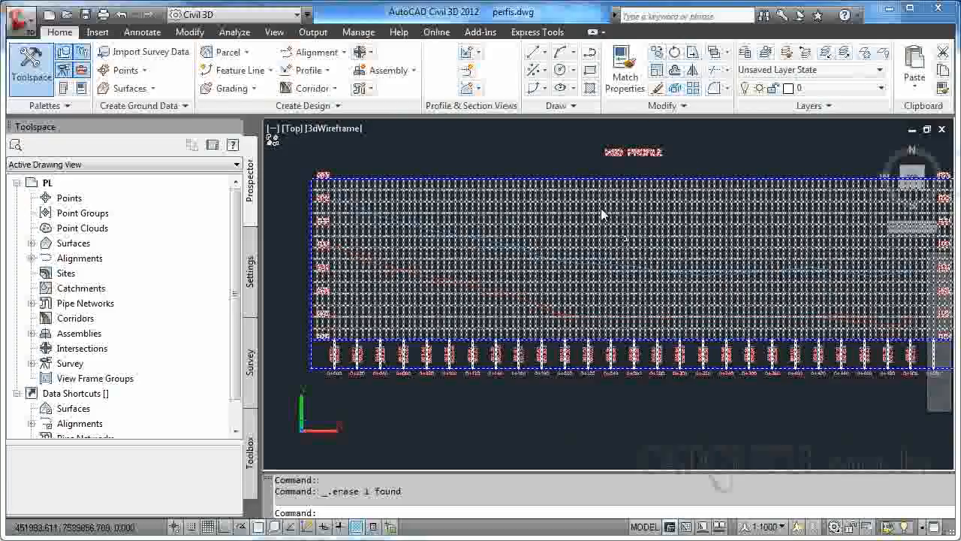
Superimpose the design profile from the MSD profile view onto the MSE profile view.
{"action": "scroll", "coordinate": [638, 187], "scroll_direction": "down", "scroll_amount": 4}
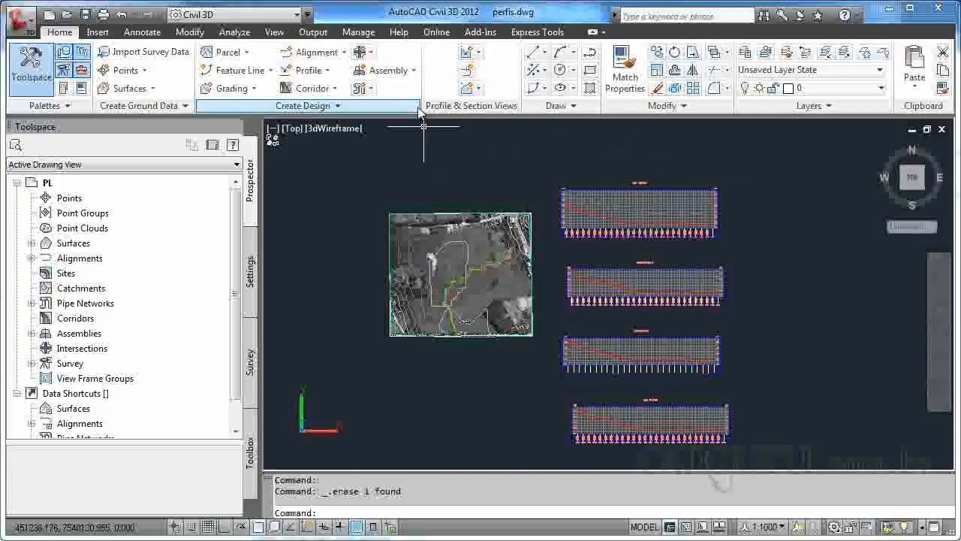
{"action": "left_click", "coordinate": [326, 70]}
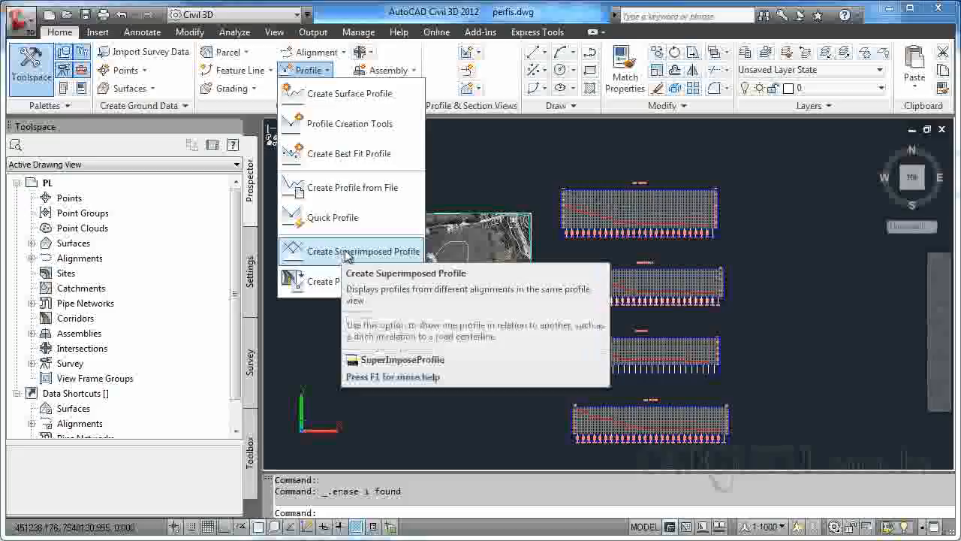
{"action": "left_click", "coordinate": [347, 256]}
{"action": "scroll", "coordinate": [647, 190], "scroll_direction": "up", "scroll_amount": 5}
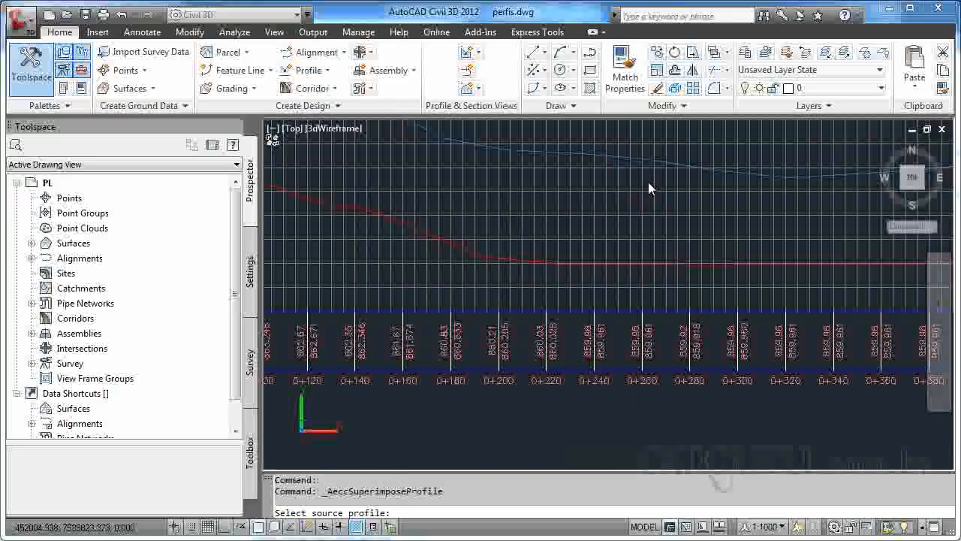
{"action": "left_click", "coordinate": [627, 172]}
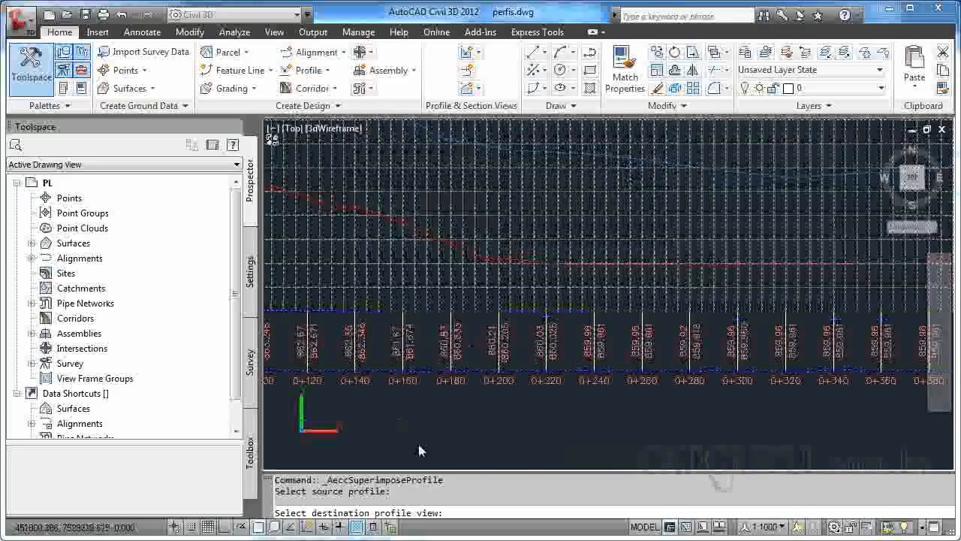
{"action": "scroll", "coordinate": [391, 439], "scroll_direction": "down", "scroll_amount": 6}
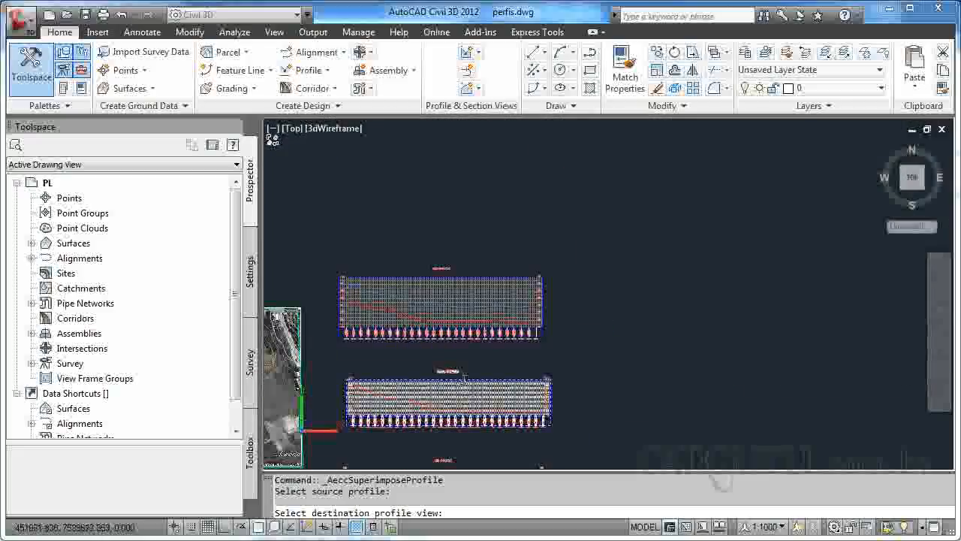
{"action": "scroll", "coordinate": [509, 263], "scroll_direction": "up", "scroll_amount": 8}
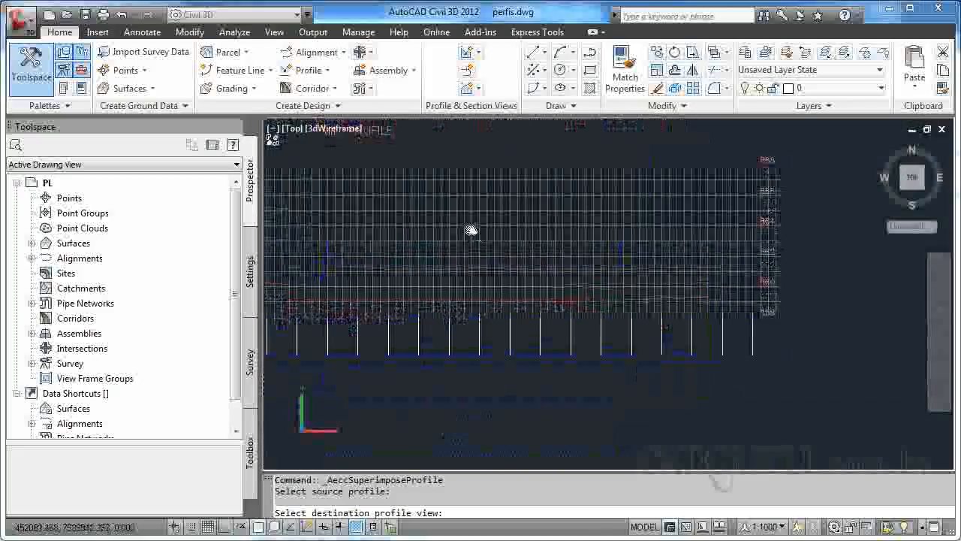
{"action": "middle_click_drag", "start_coordinate": [471, 234], "coordinate": [471, 178]}
{"action": "mouse_move", "coordinate": [394, 338]}
{"action": "middle_mouse_down"}
{"action": "mouse_move", "coordinate": [442, 330]}
{"action": "mouse_move", "coordinate": [465, 292]}
{"action": "middle_mouse_up"}
{"action": "left_click", "coordinate": [464, 291]}
{"action": "left_click", "coordinate": [498, 438]}
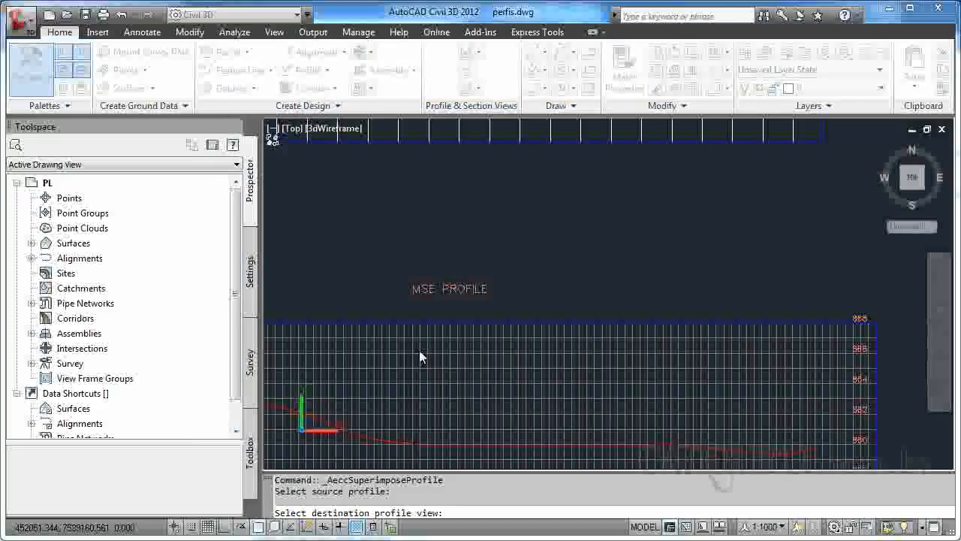
Examine the superimposed profile in the MSE profile view, from its overall course to its starting point.
{"action": "scroll", "coordinate": [419, 350], "scroll_direction": "down", "scroll_amount": 5}
{"action": "middle_click_drag", "start_coordinate": [419, 350], "coordinate": [744, 290]}
{"action": "scroll", "coordinate": [551, 317], "scroll_direction": "up", "scroll_amount": 5}
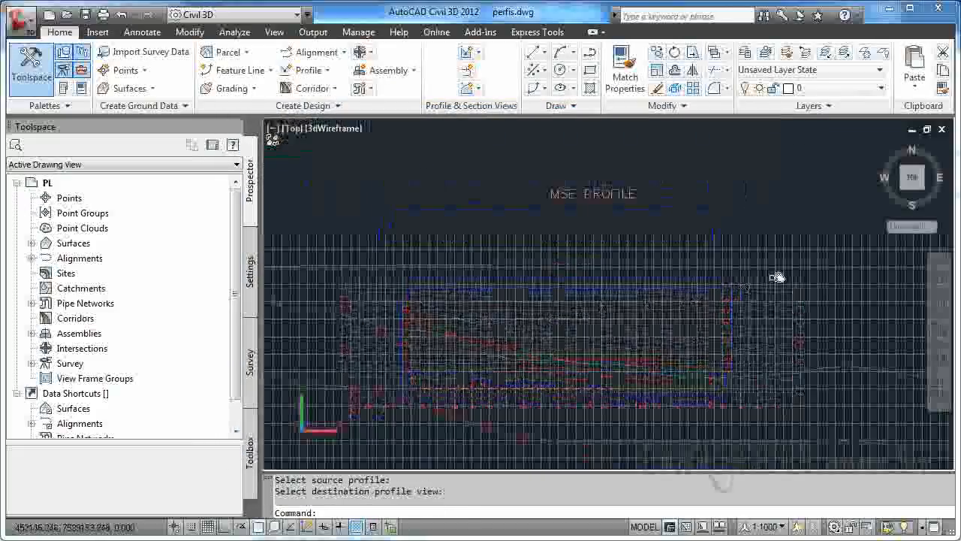
{"action": "scroll", "coordinate": [824, 249], "scroll_direction": "up", "scroll_amount": 3}
{"action": "middle_click_drag", "start_coordinate": [474, 276], "coordinate": [533, 302]}
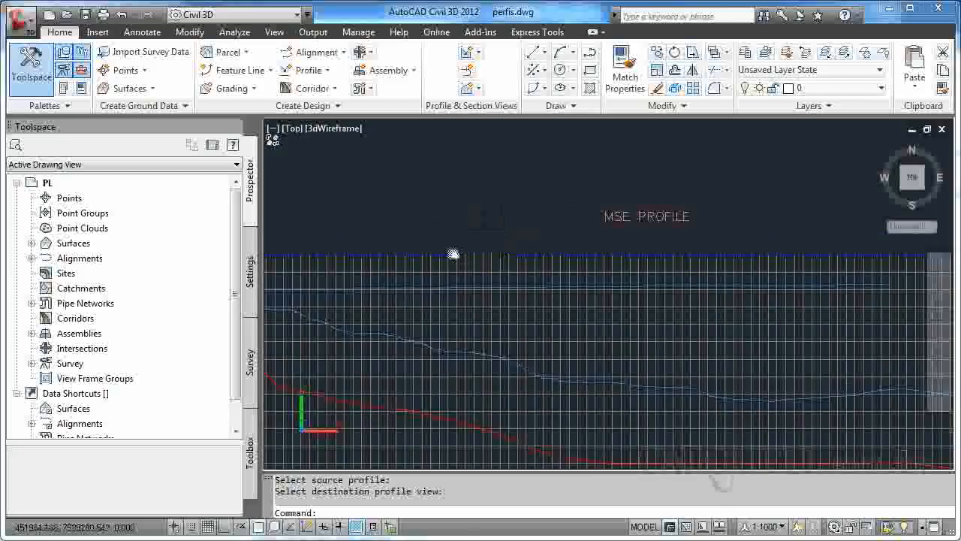
{"action": "scroll", "coordinate": [462, 252], "scroll_direction": "up", "scroll_amount": 5}
{"action": "scroll", "coordinate": [417, 262], "scroll_direction": "up", "scroll_amount": 3}
Create a new layout profile named MSEN in the MSE profile view, with the Design Profile style and _No Labels.
{"action": "left_click", "coordinate": [327, 71]}
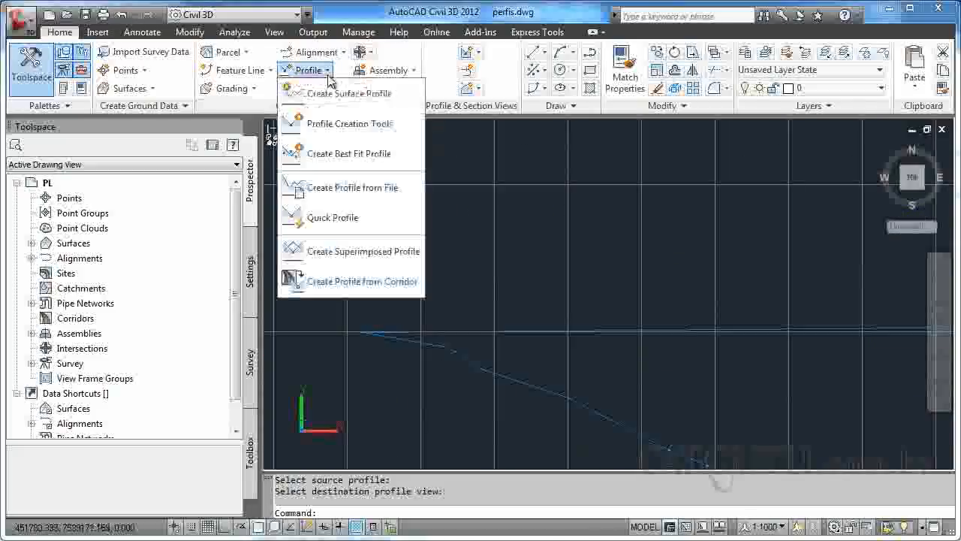
{"action": "left_click", "coordinate": [343, 125]}
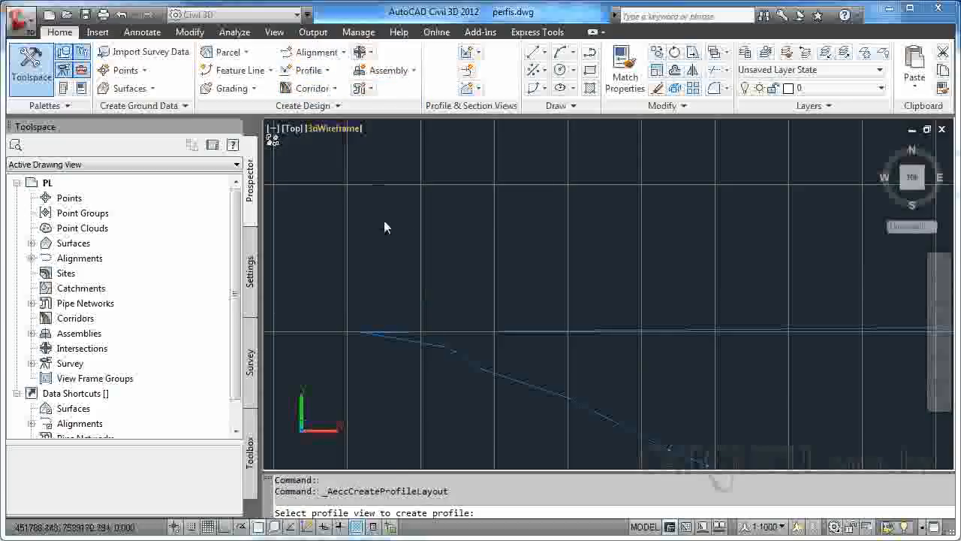
{"action": "scroll", "coordinate": [442, 244], "scroll_direction": "down", "scroll_amount": 2}
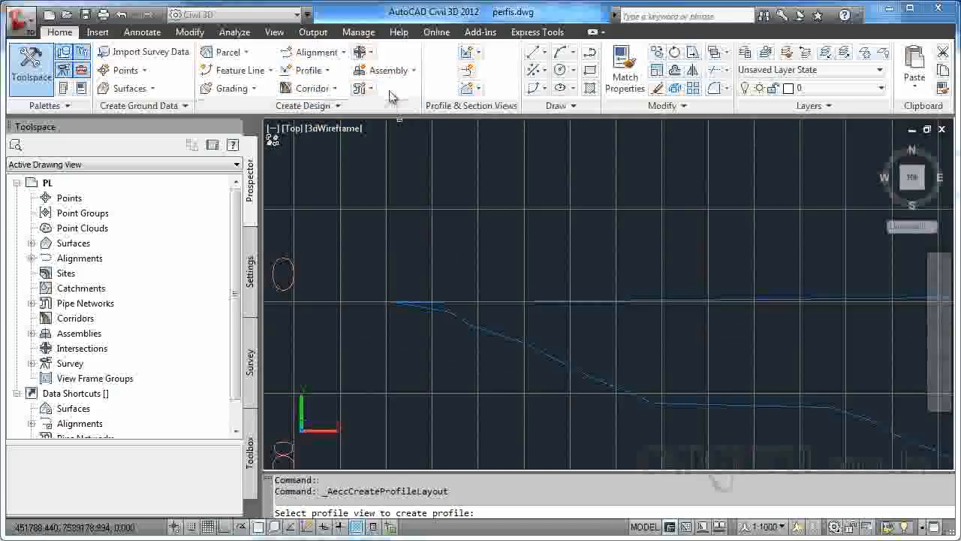
{"action": "left_click", "coordinate": [315, 70]}
{"action": "scroll", "coordinate": [556, 197], "scroll_direction": "down", "scroll_amount": 4}
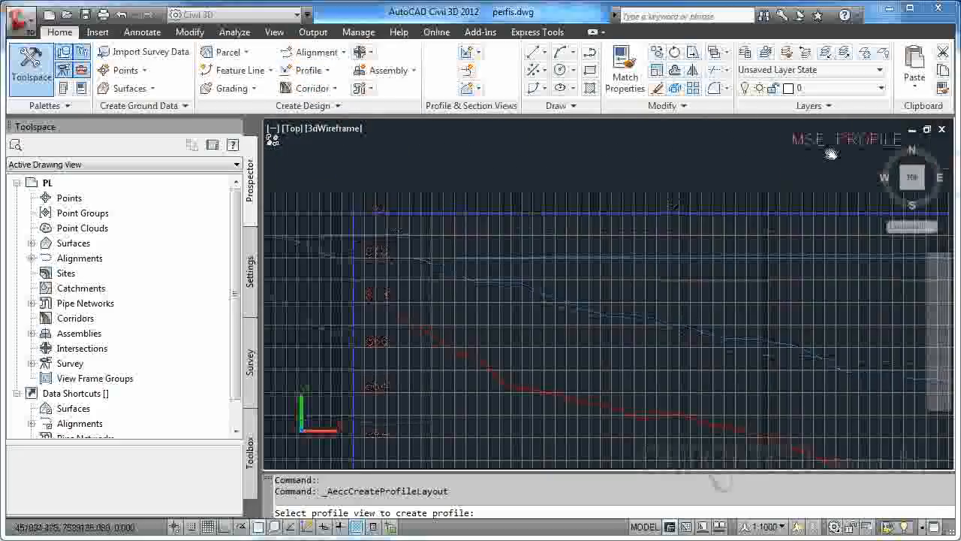
{"action": "left_click", "coordinate": [822, 143]}
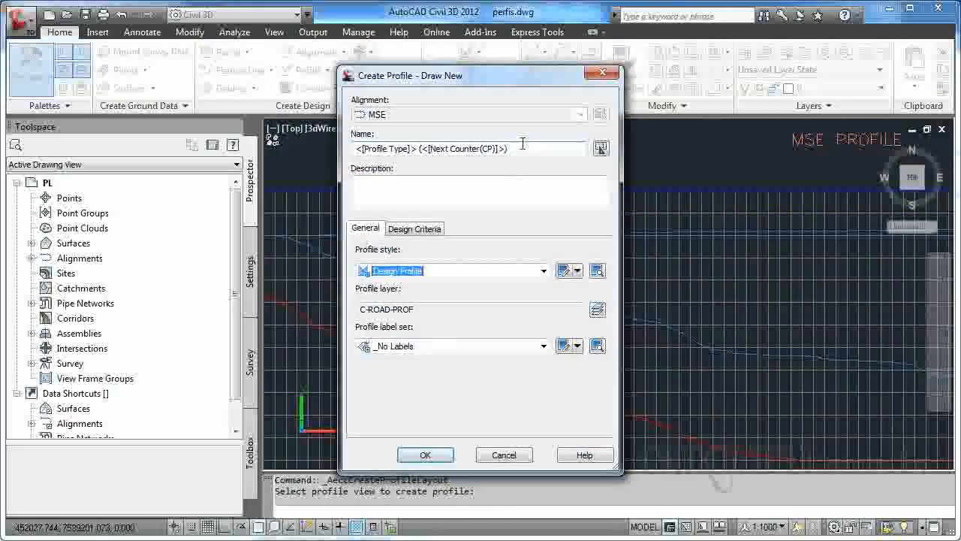
{"action": "triple_click", "coordinate": [518, 148]}
{"action": "type", "text": "MSEN"}
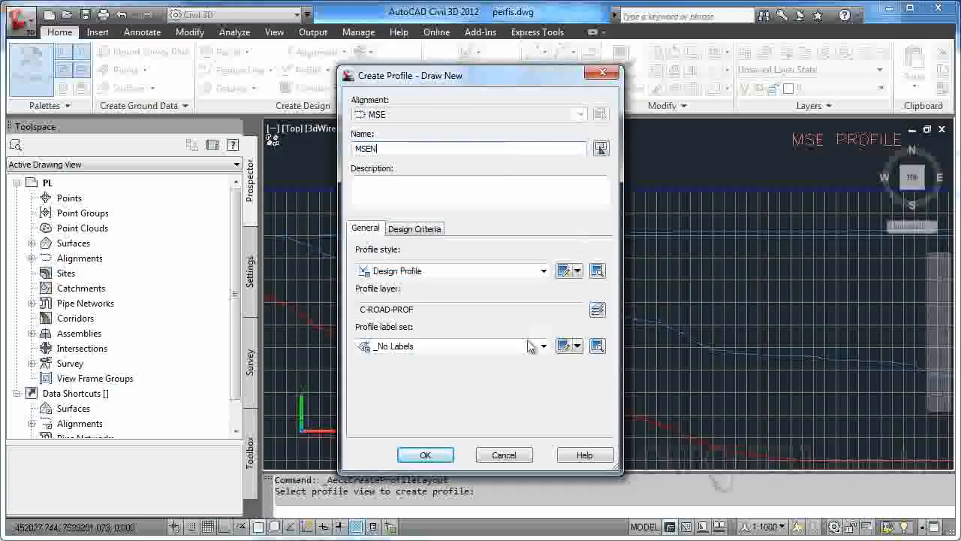
{"action": "left_click", "coordinate": [425, 455]}
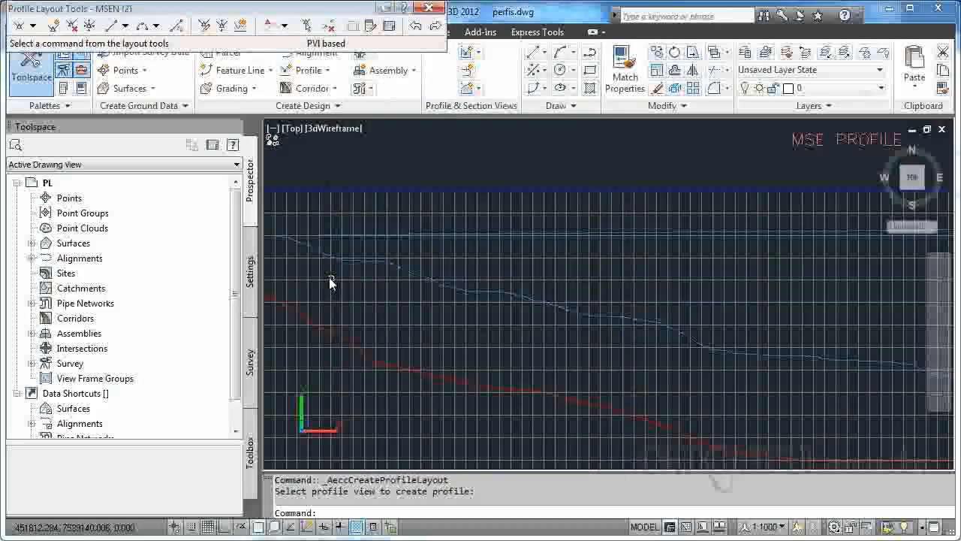
Draw the opening tangents of MSEN over the superimposed design profile, from its starting point down the initial slope, and end the tangent drawing.
{"action": "left_click", "coordinate": [20, 28]}
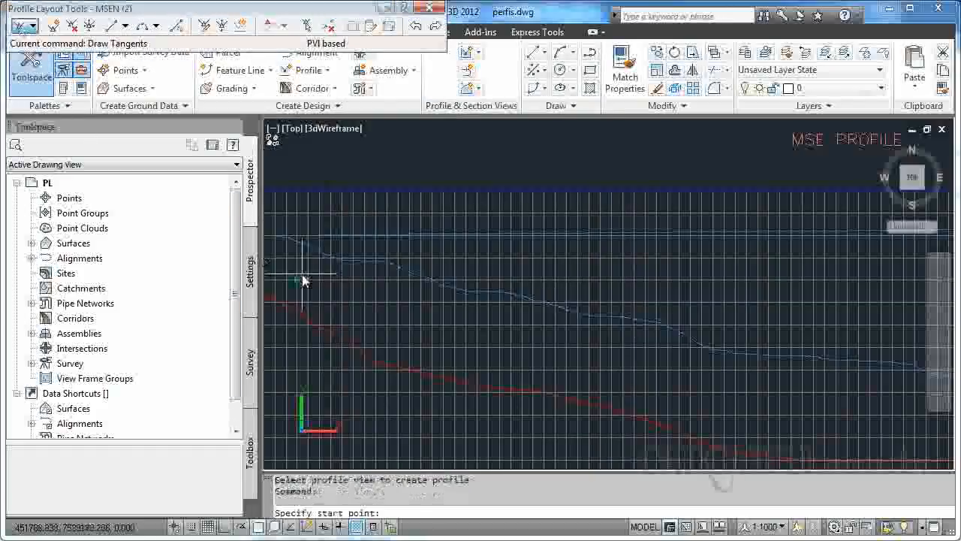
{"action": "middle_click_drag", "start_coordinate": [304, 281], "coordinate": [453, 326]}
{"action": "scroll", "coordinate": [442, 305], "scroll_direction": "up", "scroll_amount": 9}
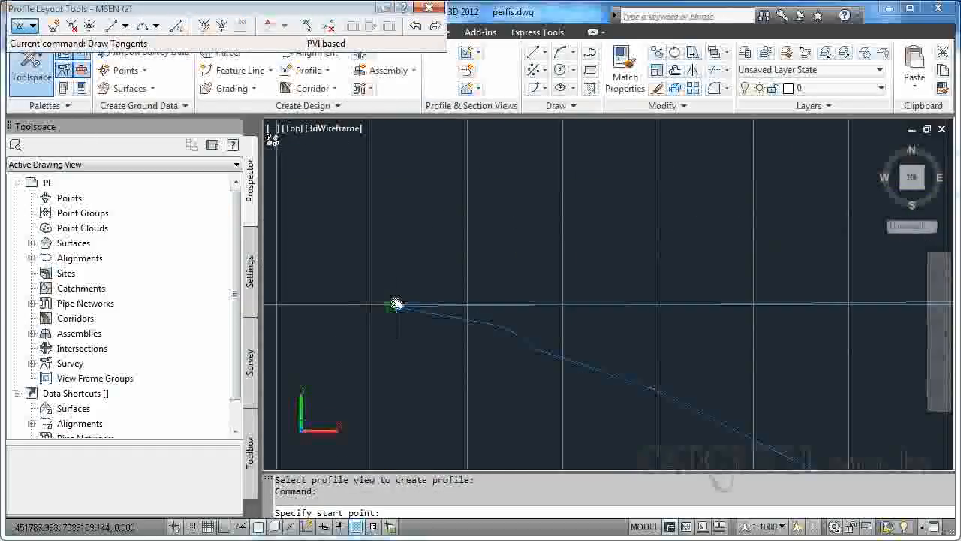
{"action": "left_click", "coordinate": [397, 304]}
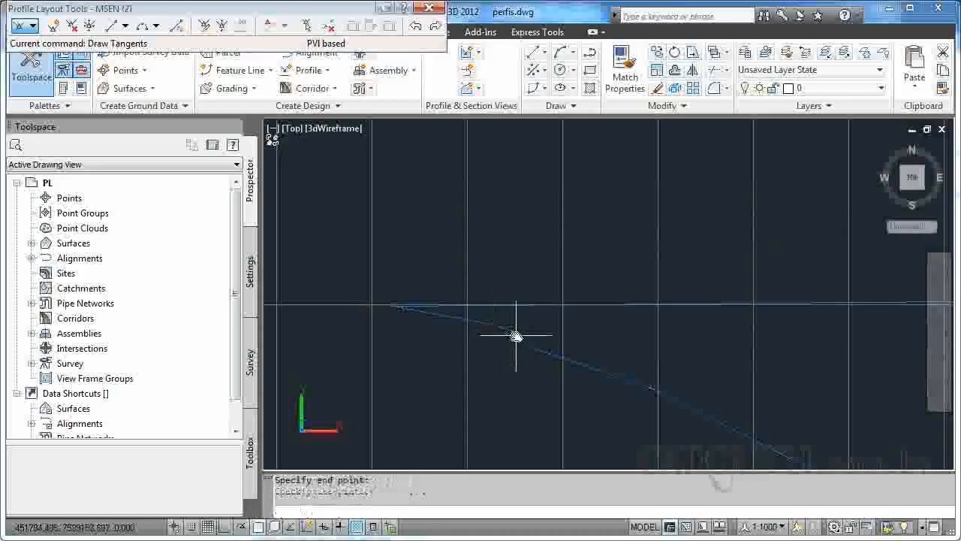
{"action": "left_click", "coordinate": [538, 348]}
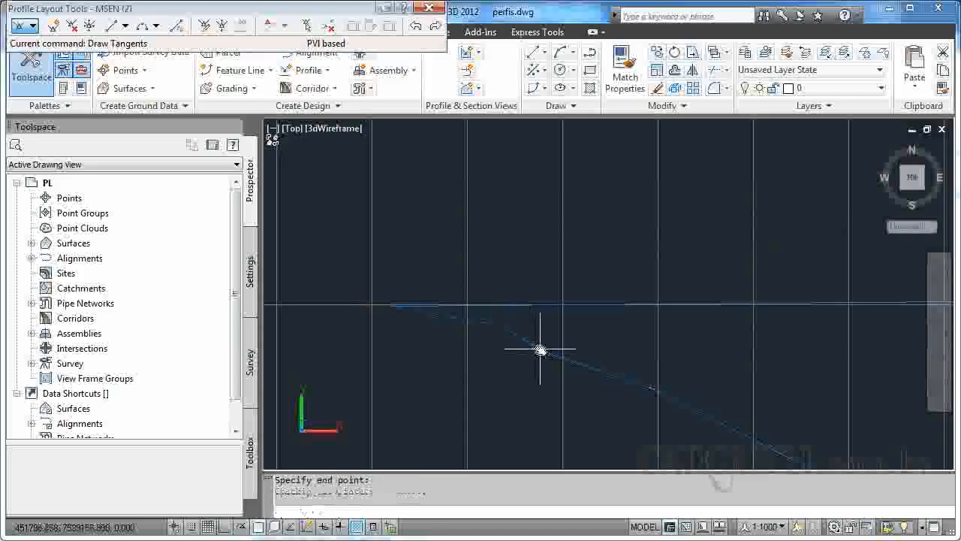
{"action": "left_click", "coordinate": [652, 389]}
{"action": "middle_click_drag", "start_coordinate": [736, 425], "coordinate": [609, 323]}
{"action": "left_click", "coordinate": [690, 378]}
{"action": "left_click", "coordinate": [746, 399]}
{"action": "scroll", "coordinate": [774, 388], "scroll_direction": "down", "scroll_amount": 5}
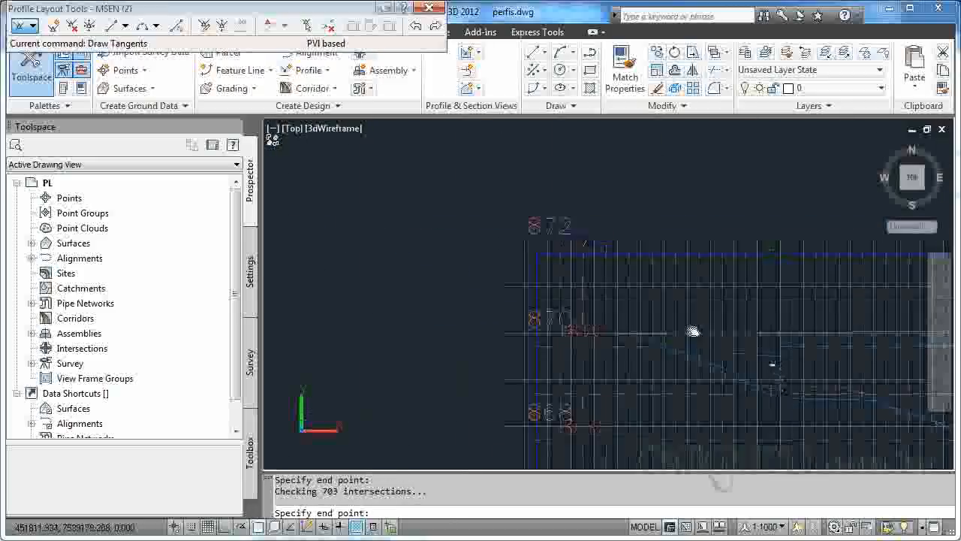
{"action": "scroll", "coordinate": [768, 362], "scroll_direction": "down", "scroll_amount": 6}
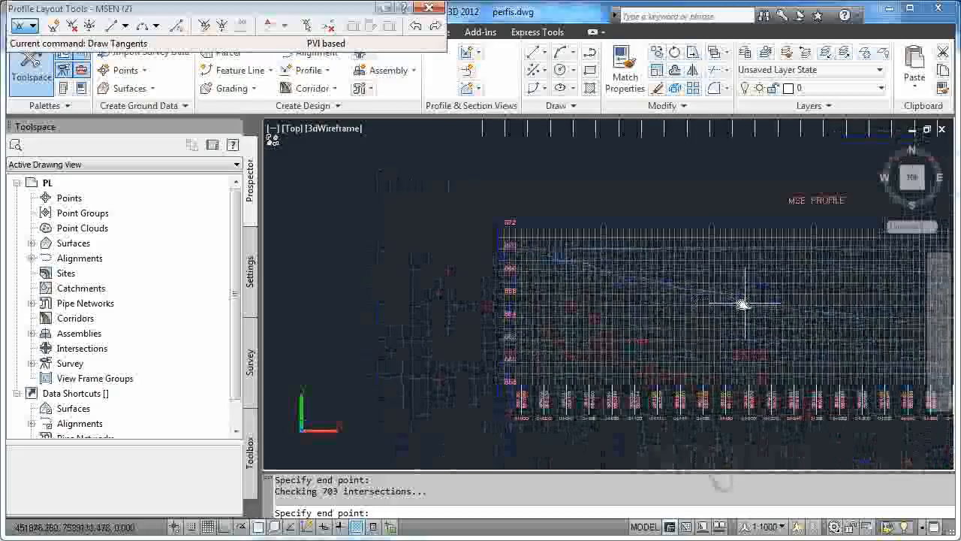
{"action": "scroll", "coordinate": [745, 304], "scroll_direction": "down", "scroll_amount": 3}
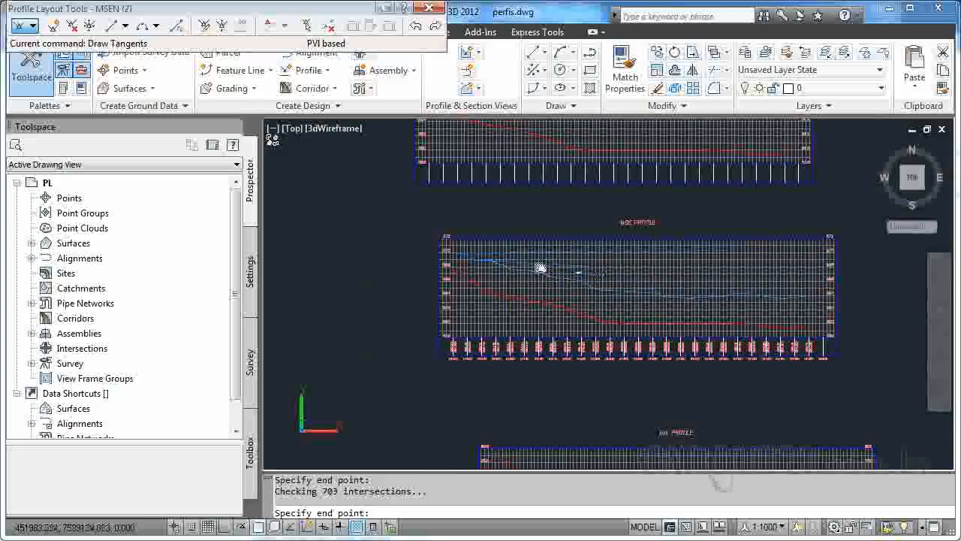
{"action": "scroll", "coordinate": [603, 287], "scroll_direction": "up", "scroll_amount": 5}
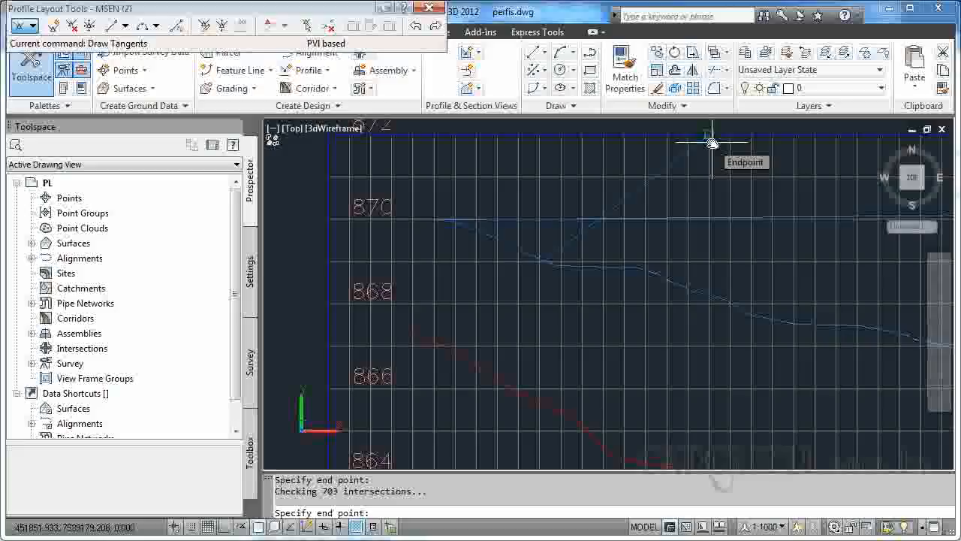
{"action": "scroll", "coordinate": [712, 143], "scroll_direction": "down", "scroll_amount": 6}
{"action": "key", "text": "Escape"}
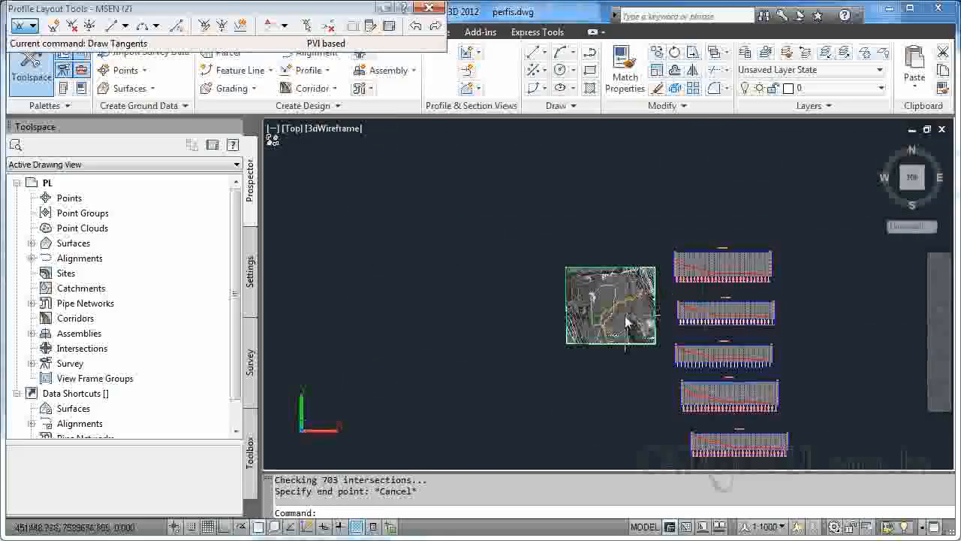
Examine the design profile in the MSD profile view, and follow the superimposed profile and ground line along the MSE profile view.
{"action": "scroll", "coordinate": [680, 301], "scroll_direction": "up", "scroll_amount": 6}
{"action": "middle_click_drag", "start_coordinate": [802, 277], "coordinate": [693, 378]}
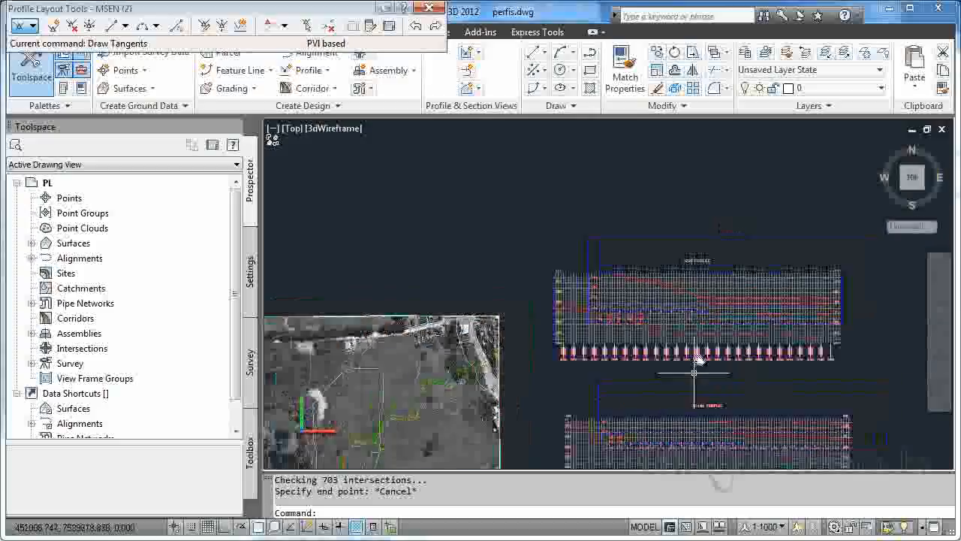
{"action": "scroll", "coordinate": [685, 342], "scroll_direction": "up", "scroll_amount": 3}
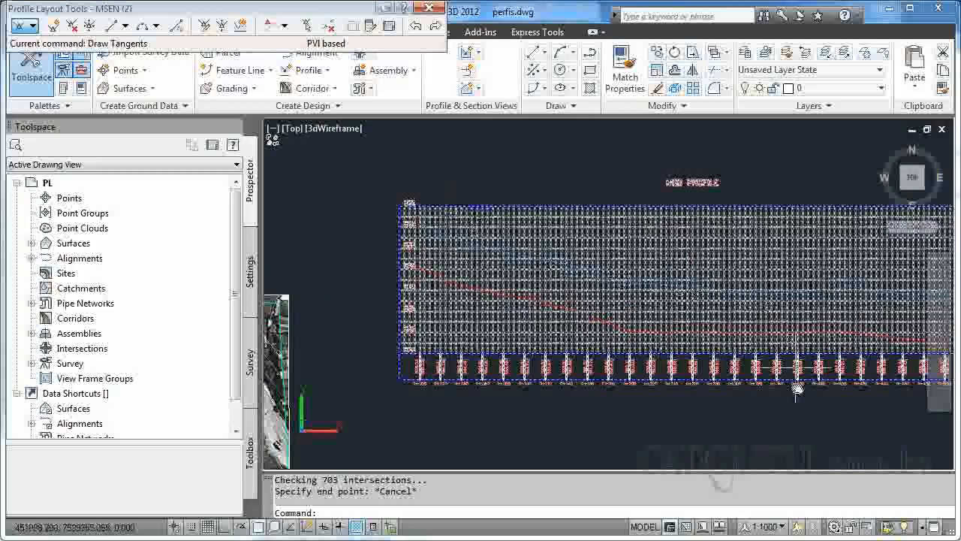
{"action": "middle_click_drag", "start_coordinate": [783, 418], "coordinate": [672, 394]}
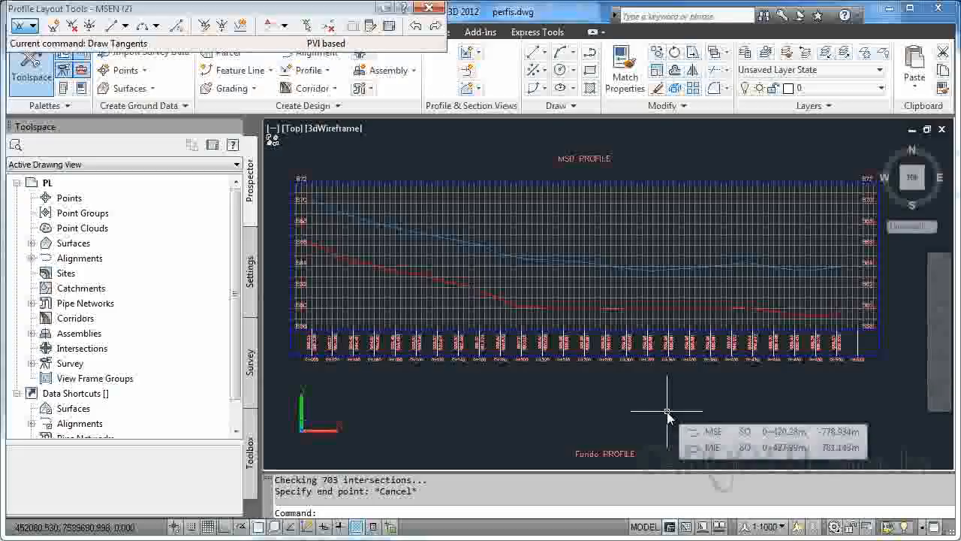
{"action": "scroll", "coordinate": [667, 415], "scroll_direction": "down", "scroll_amount": 4}
{"action": "mouse_move", "coordinate": [665, 409]}
{"action": "middle_mouse_down"}
{"action": "mouse_move", "coordinate": [645, 309]}
{"action": "mouse_move", "coordinate": [679, 308]}
{"action": "mouse_move", "coordinate": [654, 327]}
{"action": "middle_mouse_up"}
{"action": "scroll", "coordinate": [654, 327], "scroll_direction": "up", "scroll_amount": 6}
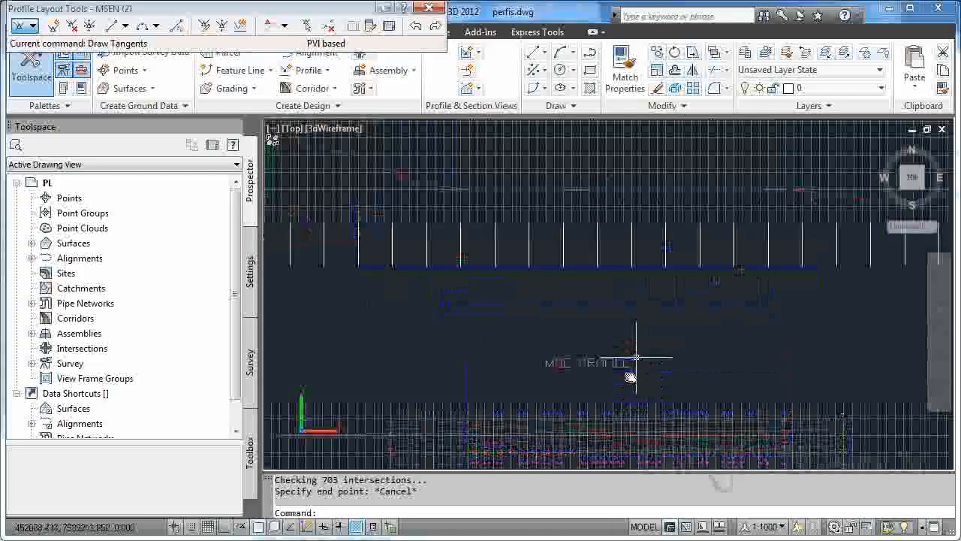
{"action": "mouse_move", "coordinate": [579, 264]}
{"action": "middle_mouse_down"}
{"action": "mouse_move", "coordinate": [730, 273]}
{"action": "mouse_move", "coordinate": [660, 236]}
{"action": "middle_mouse_up"}
{"action": "middle_click_drag", "start_coordinate": [718, 241], "coordinate": [754, 256]}
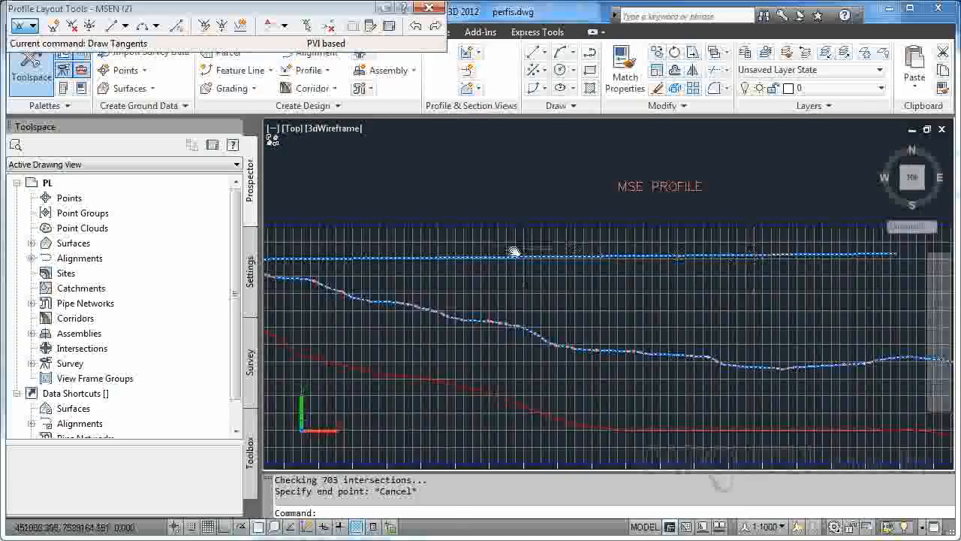
{"action": "middle_click_drag", "start_coordinate": [521, 251], "coordinate": [616, 219]}
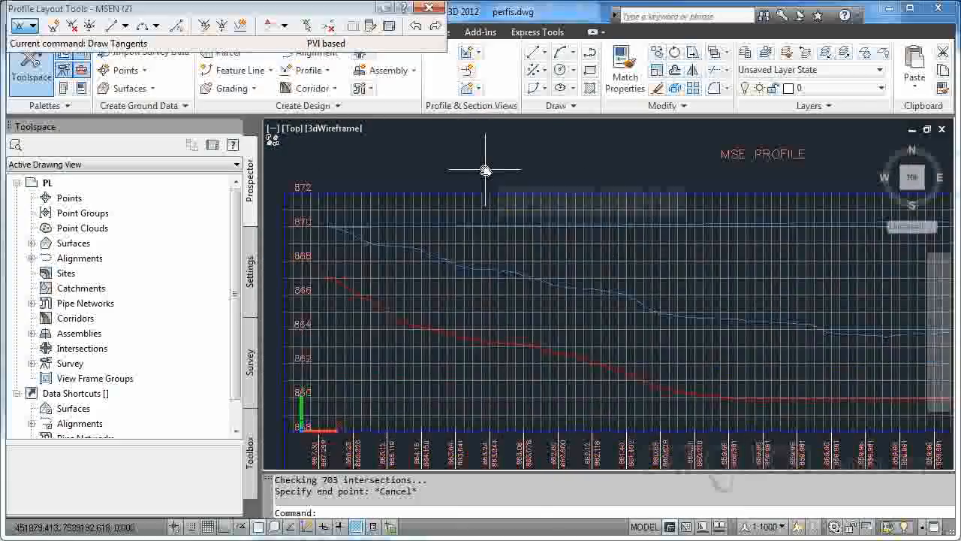
{"action": "middle_click_drag", "start_coordinate": [835, 336], "coordinate": [564, 247]}
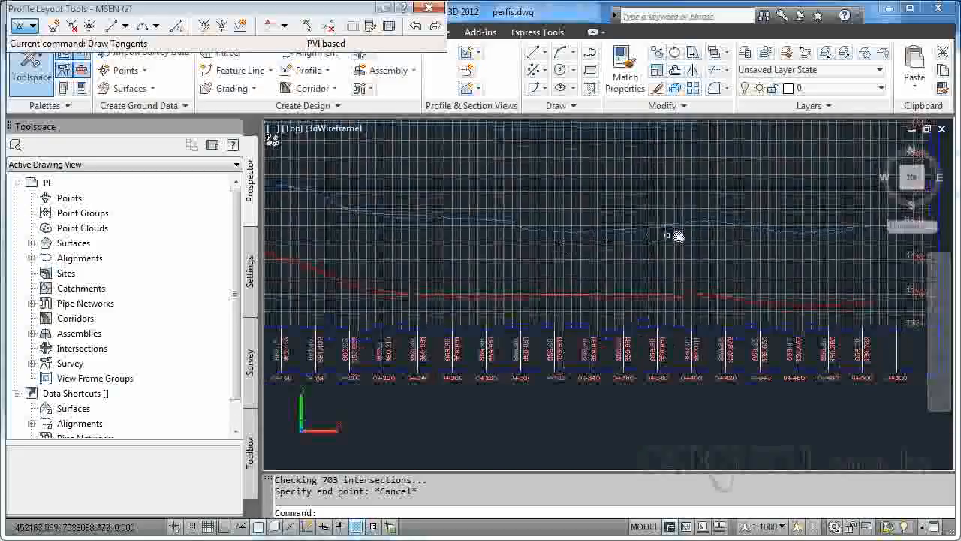